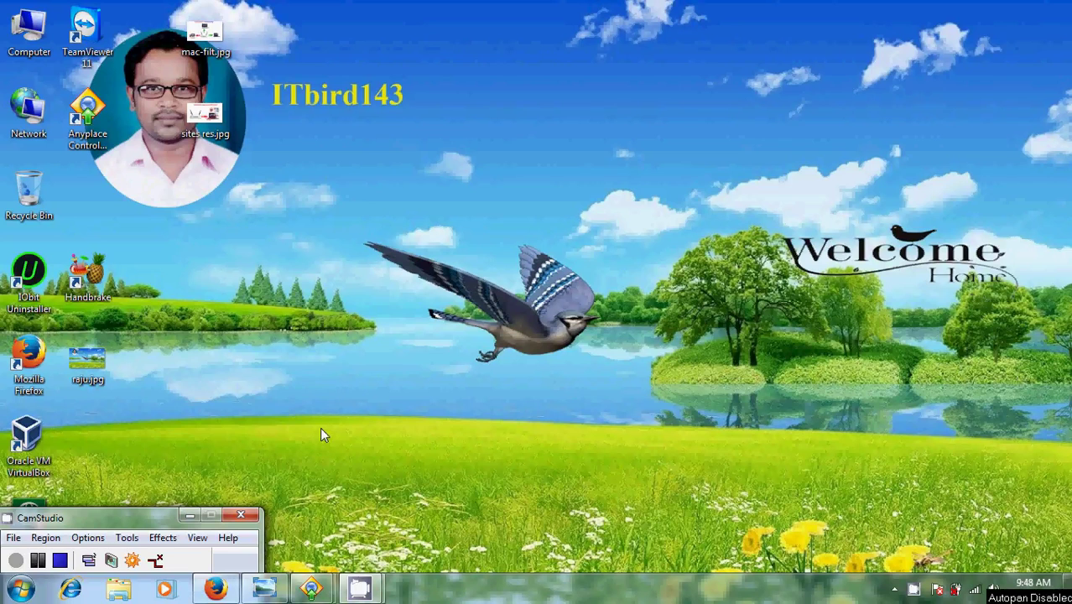
Show the 'sites res.jpg' slide titled 'Restrict Sites accessing in the Router'.
click(265, 589)
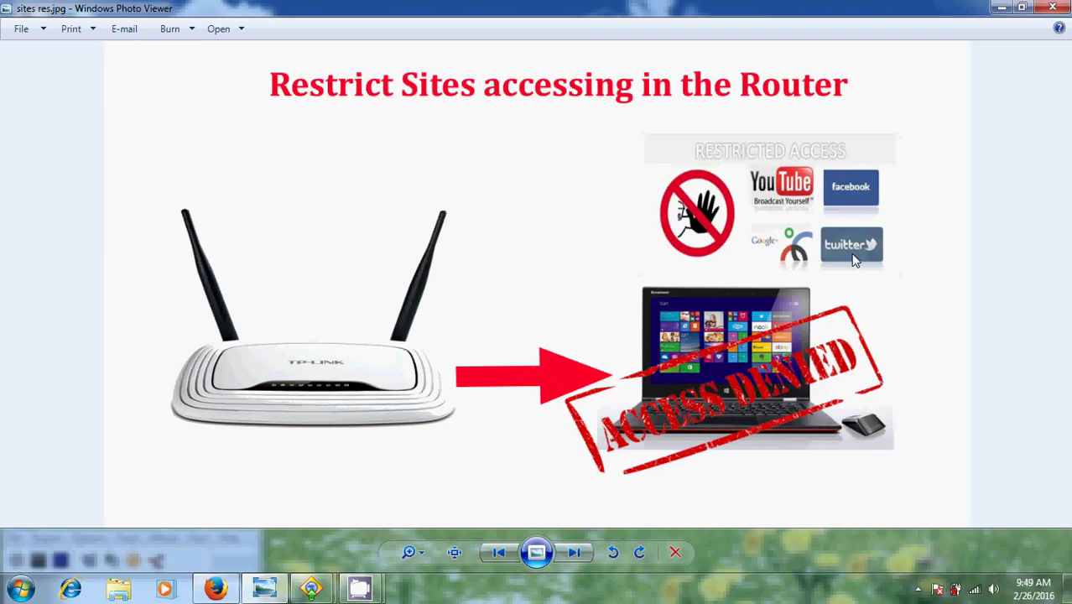
Close the picture and enter the router address 192.168.0.1 in Firefox's address bar.
click(1001, 8)
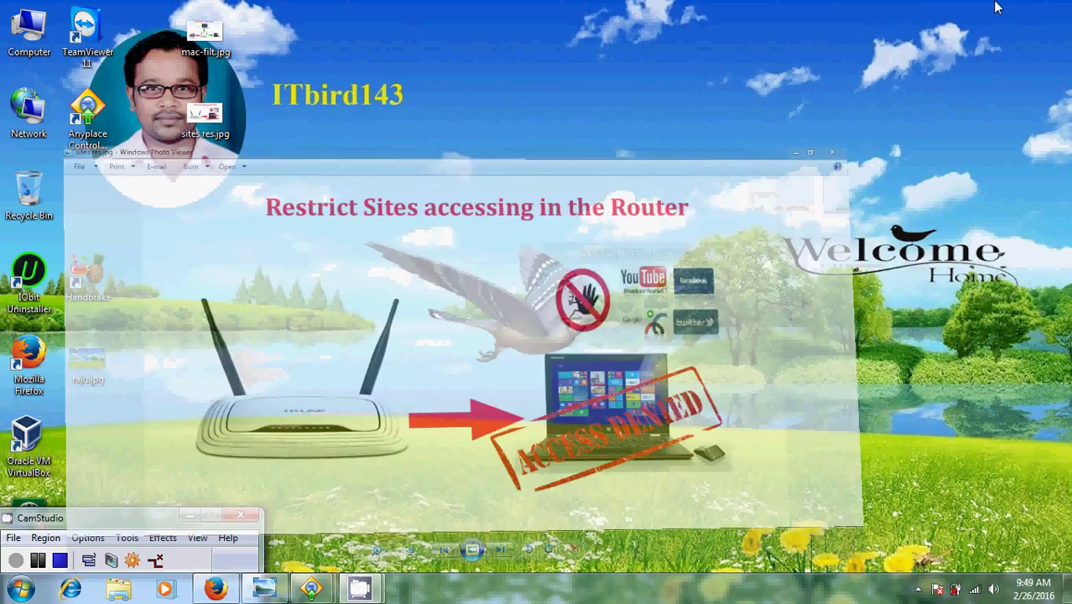
click(216, 589)
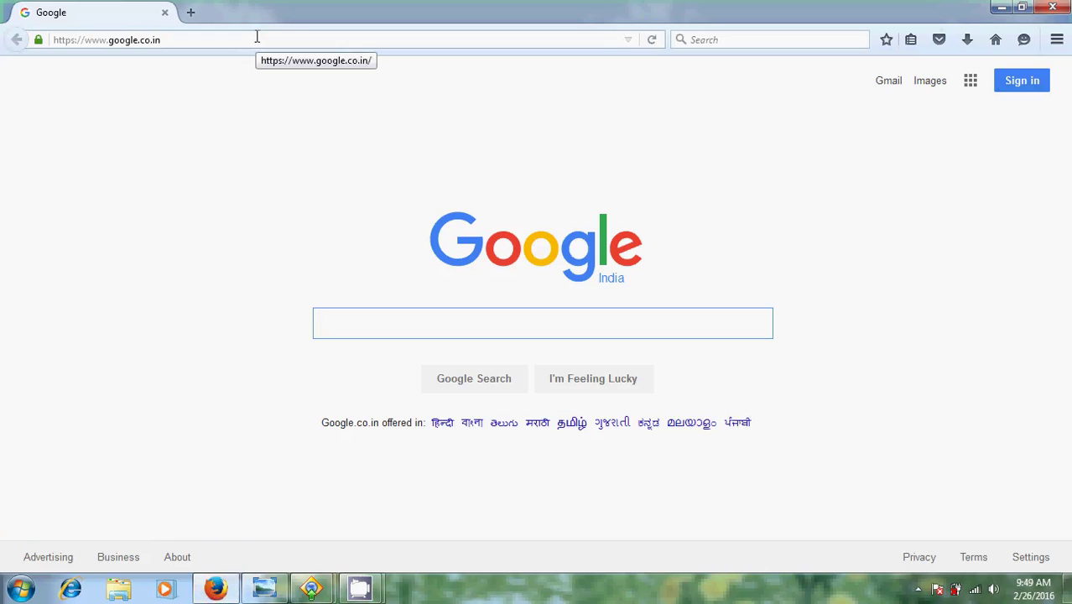
click(256, 37)
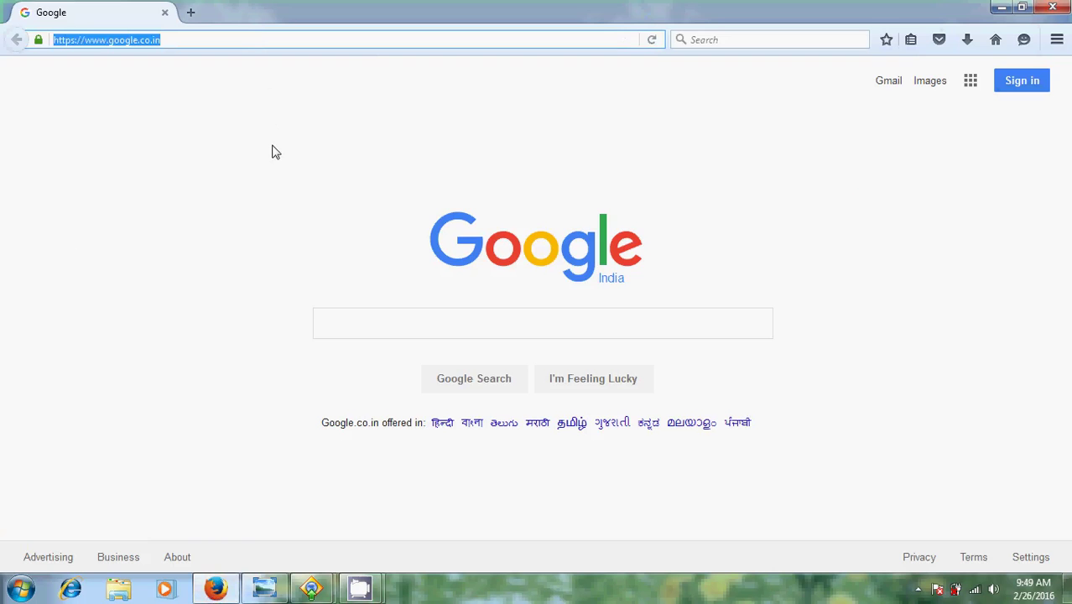
text(192.1)
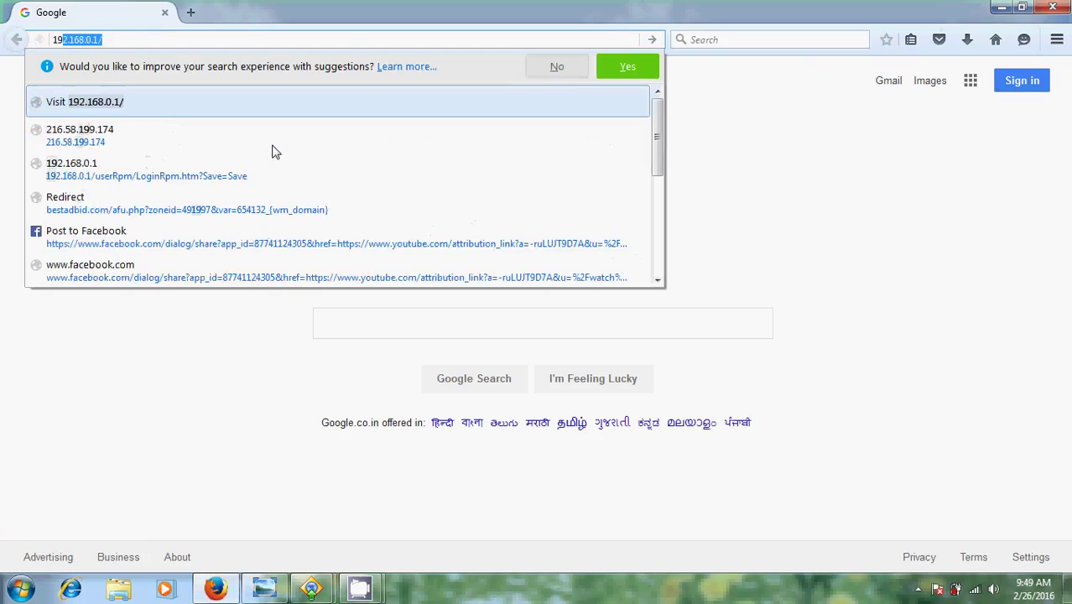
text(68.0.1)
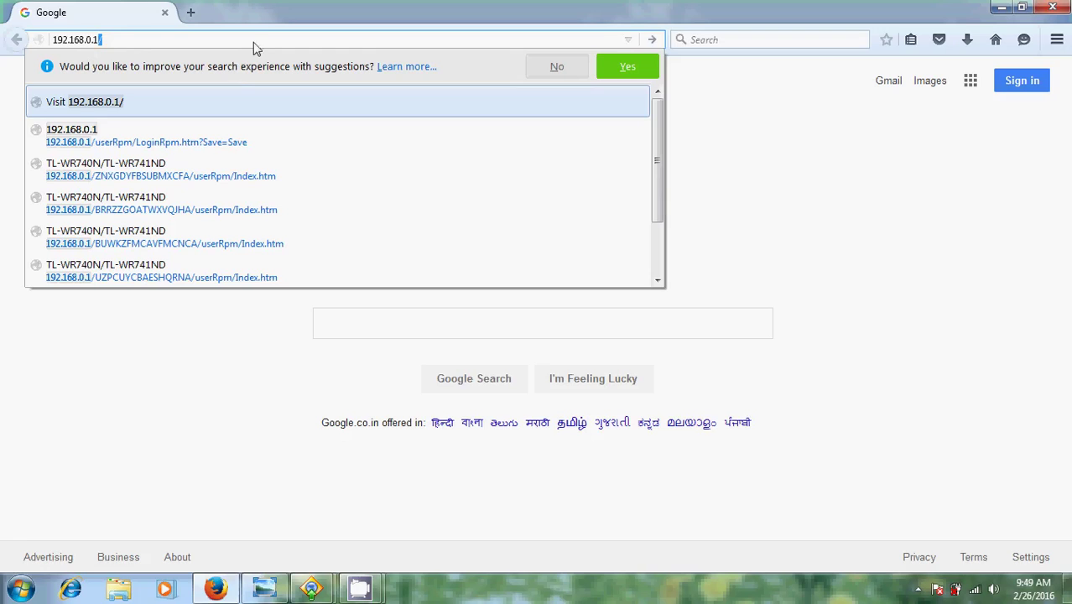
Load 192.168.0.1 and fill the router login with username admin and the account password.
click(655, 41)
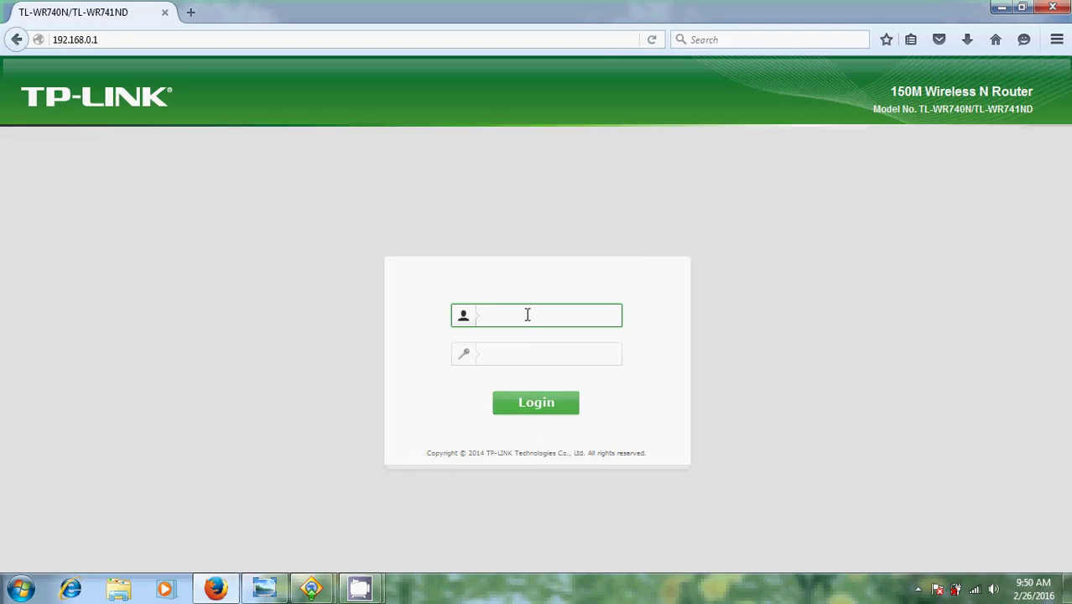
text(admin)
key(Tab)
text(adm)
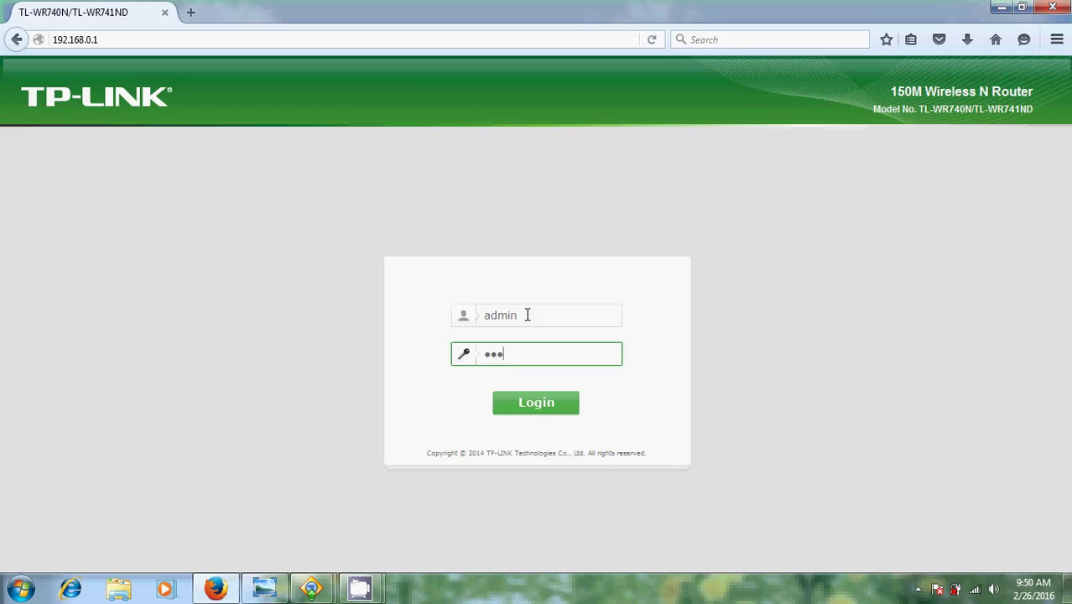
text(in123)
Log in and start a new Access Control target in Domain Name mode.
key(Return)
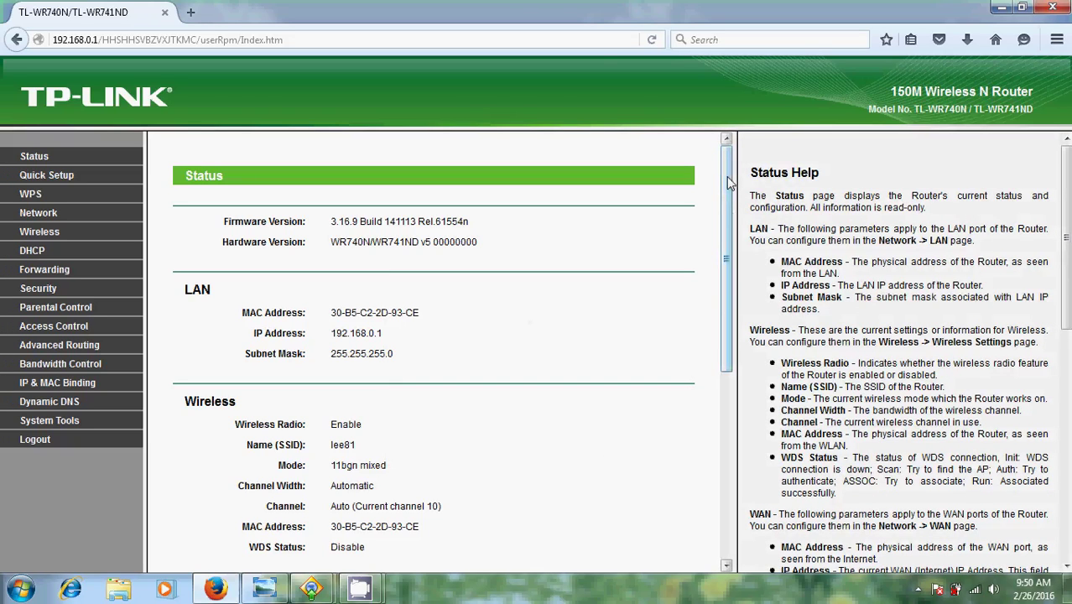
click(72, 334)
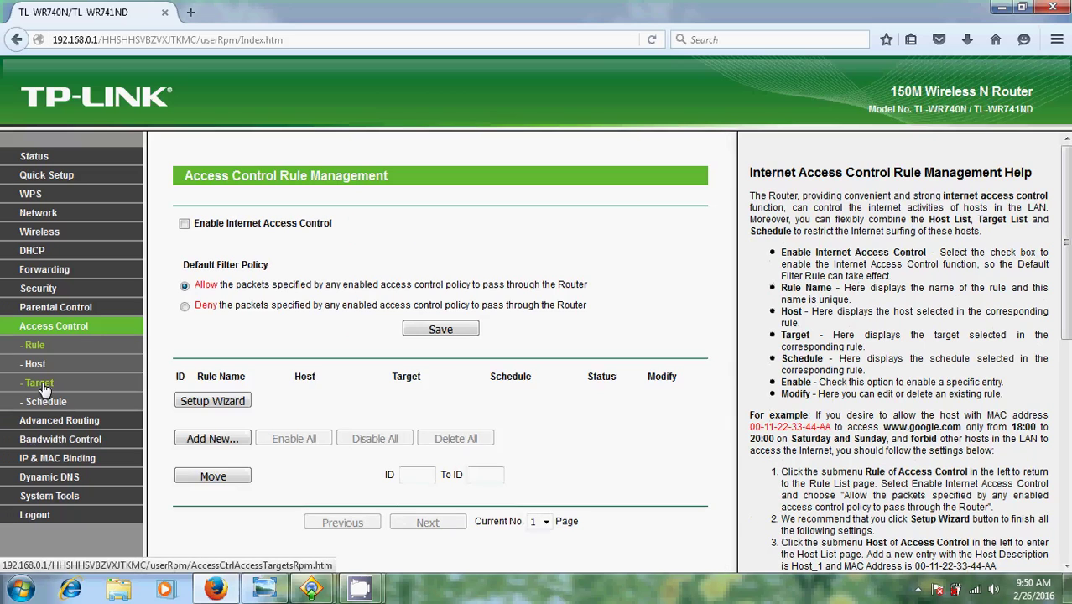
click(42, 386)
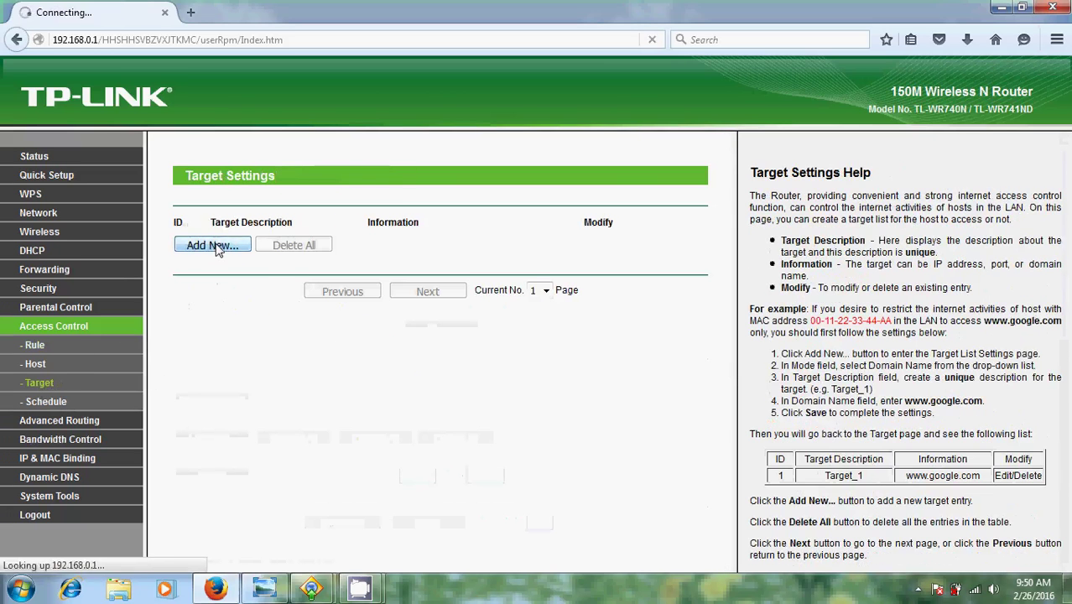
click(220, 248)
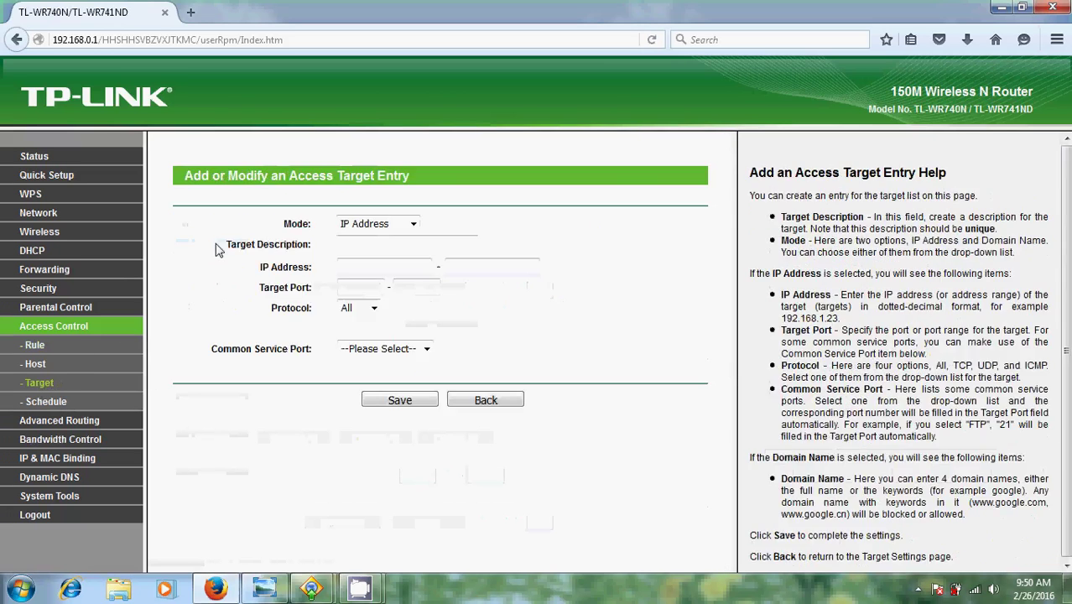
click(415, 224)
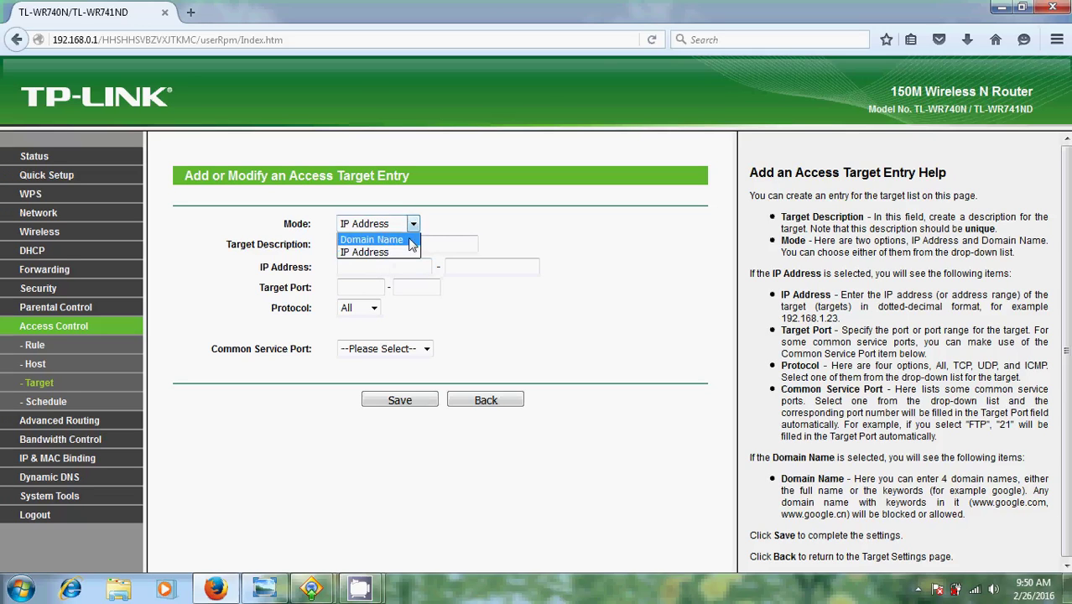
click(411, 241)
click(402, 245)
Describe the target as 'target face' with domain facebook, and save it.
text(ta)
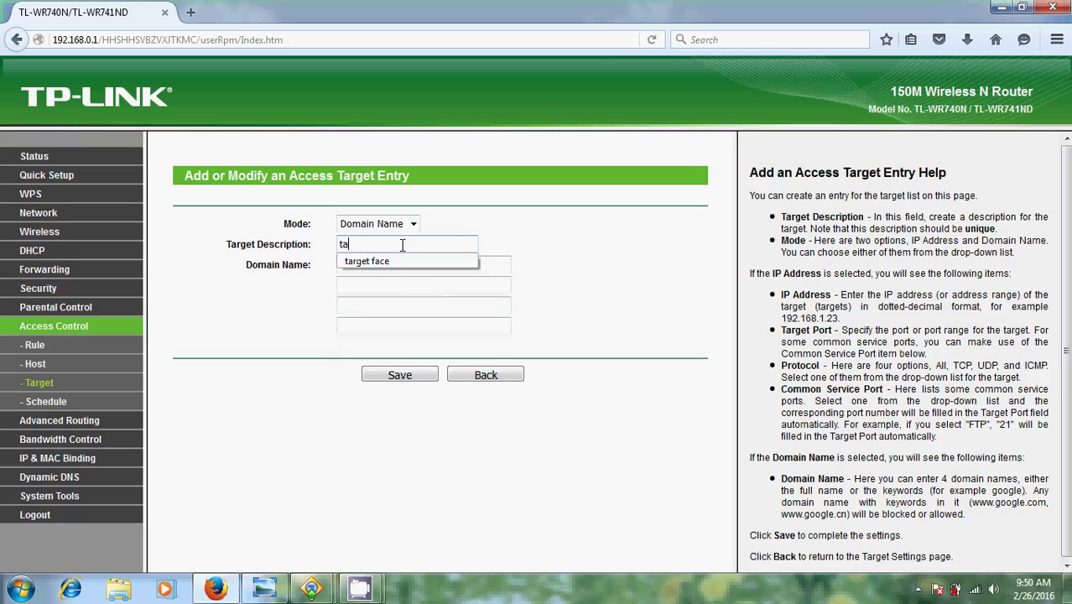
key(Down)
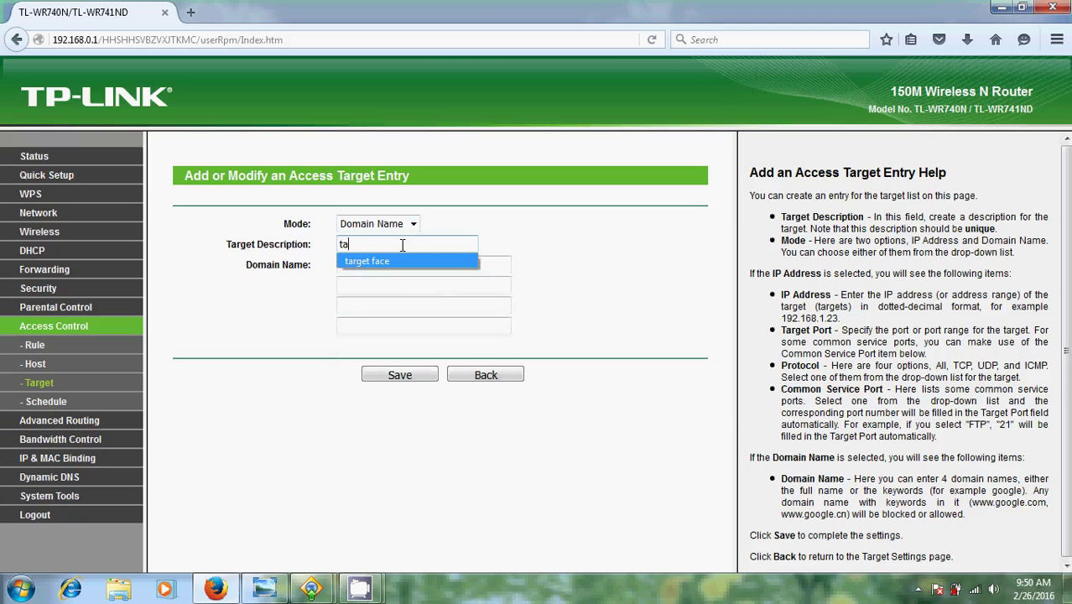
key(Return)
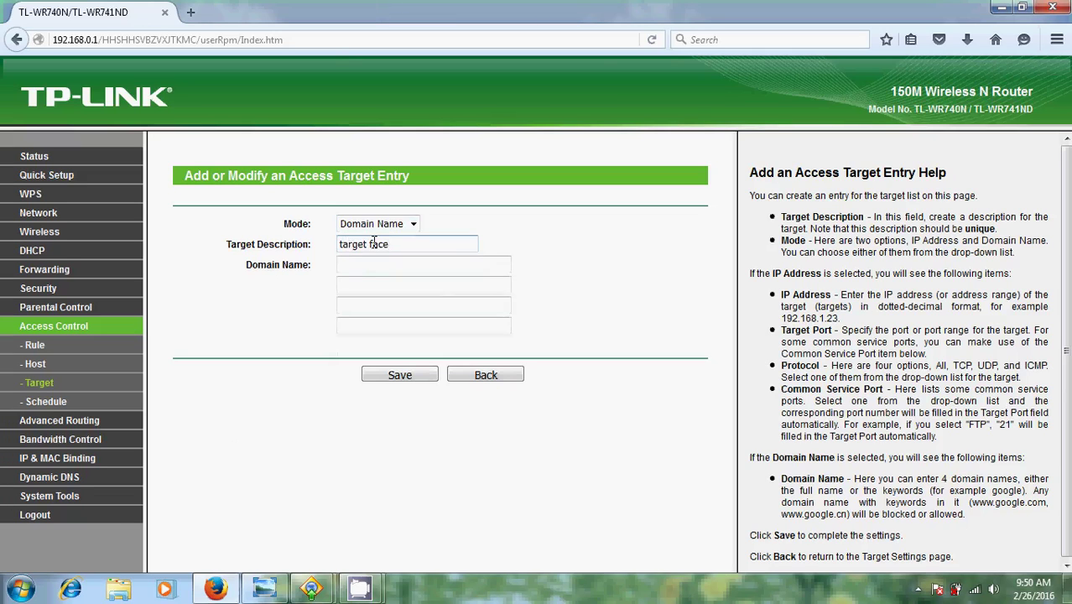
click(378, 264)
click(433, 298)
text(fa)
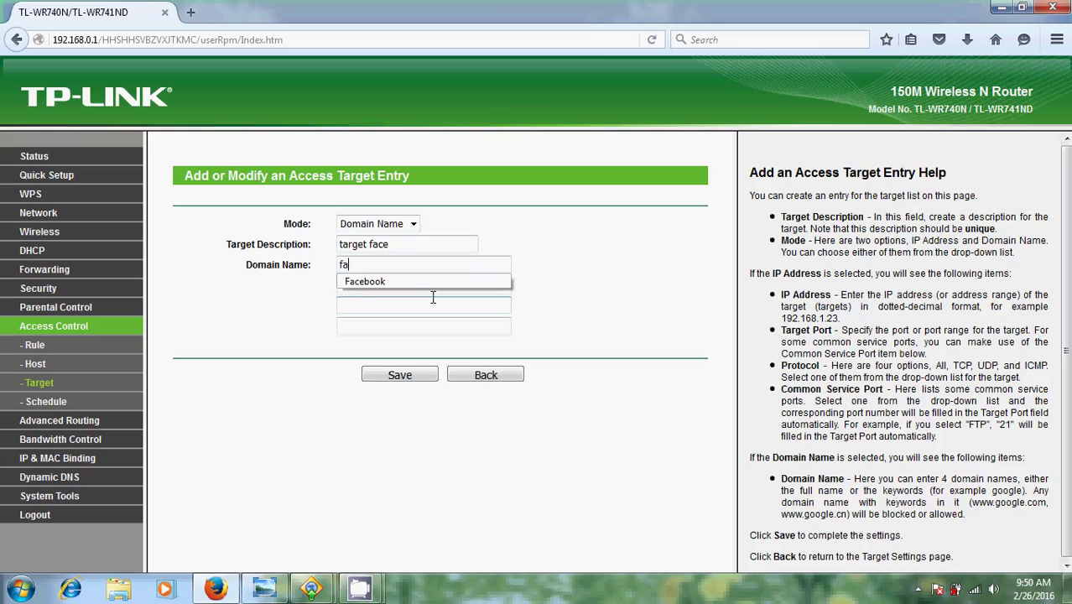
text(cebooki)
key(BackSpace)
click(400, 282)
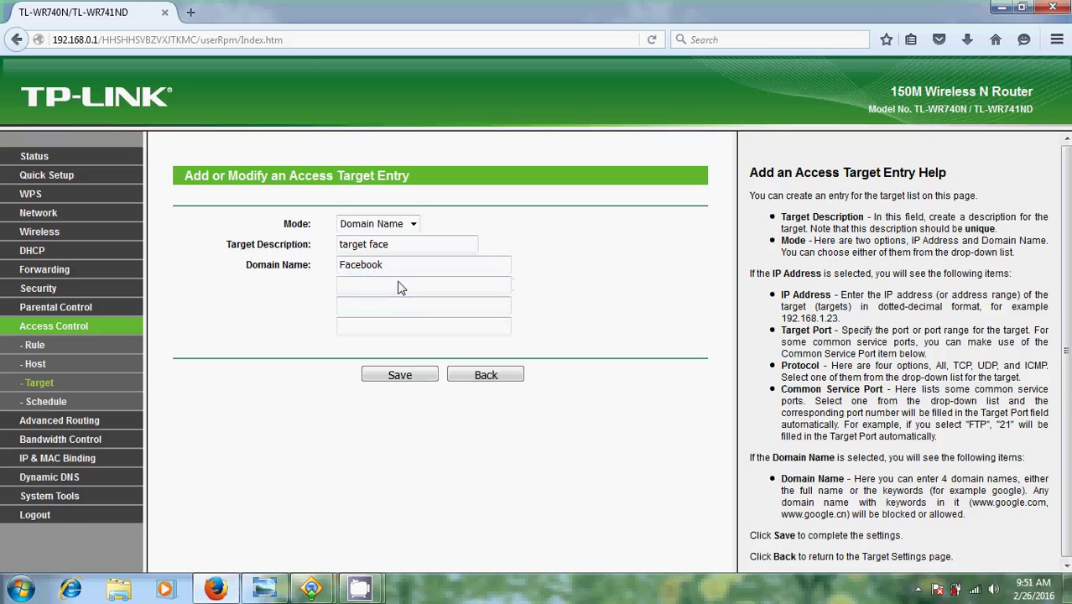
click(400, 377)
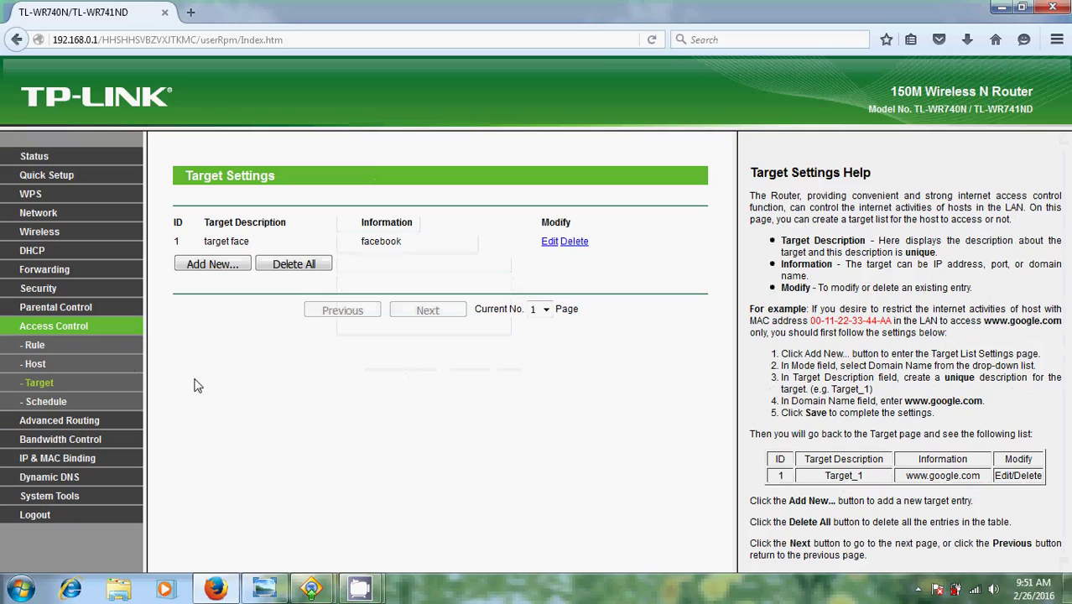
Start a new host entry in IP Address mode, described as 'host face'.
click(37, 366)
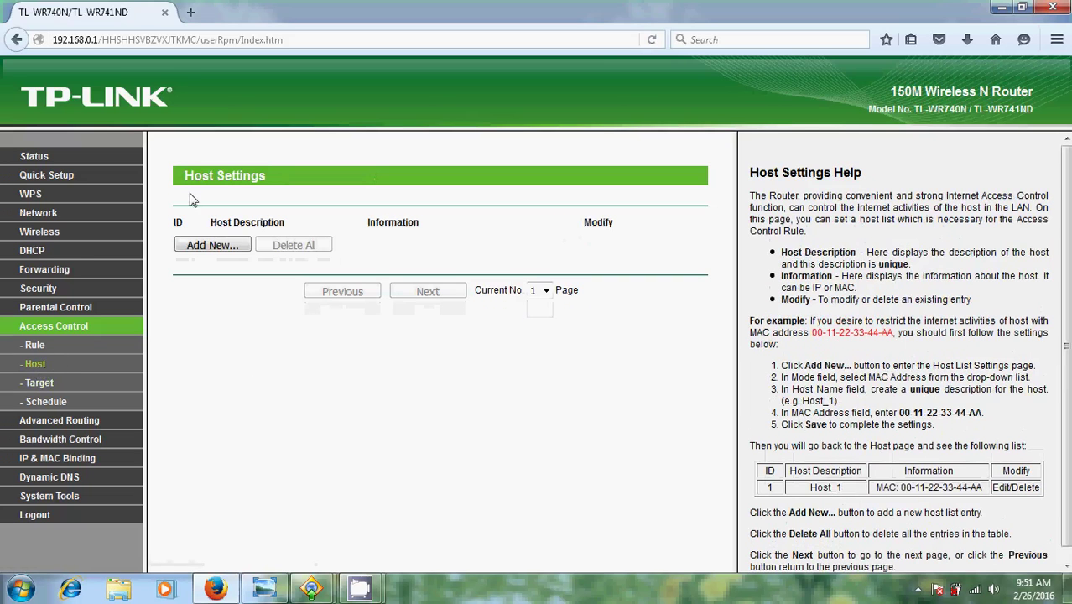
click(213, 250)
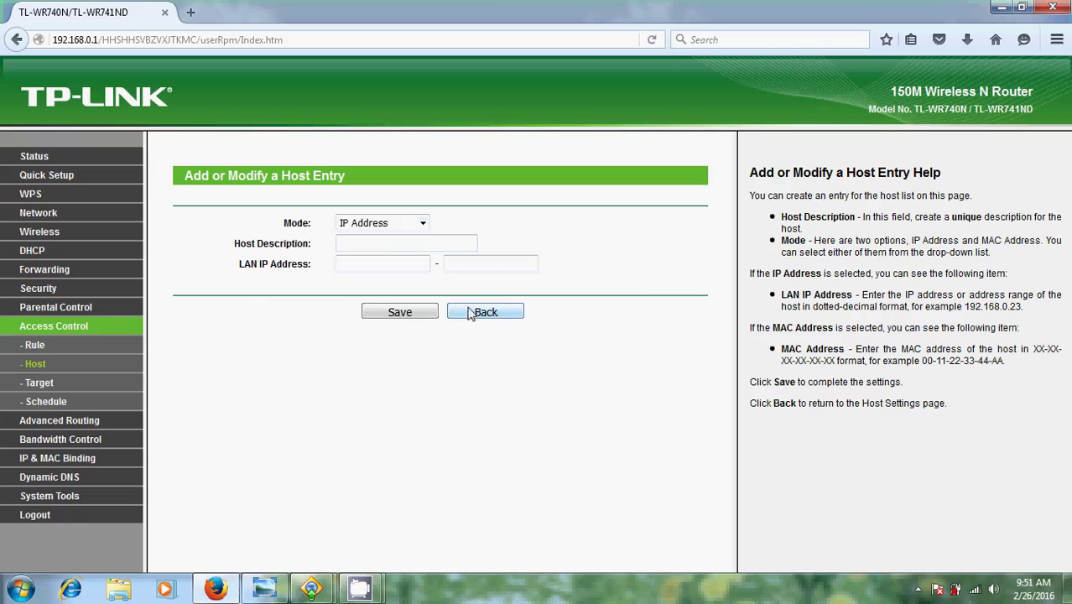
click(424, 225)
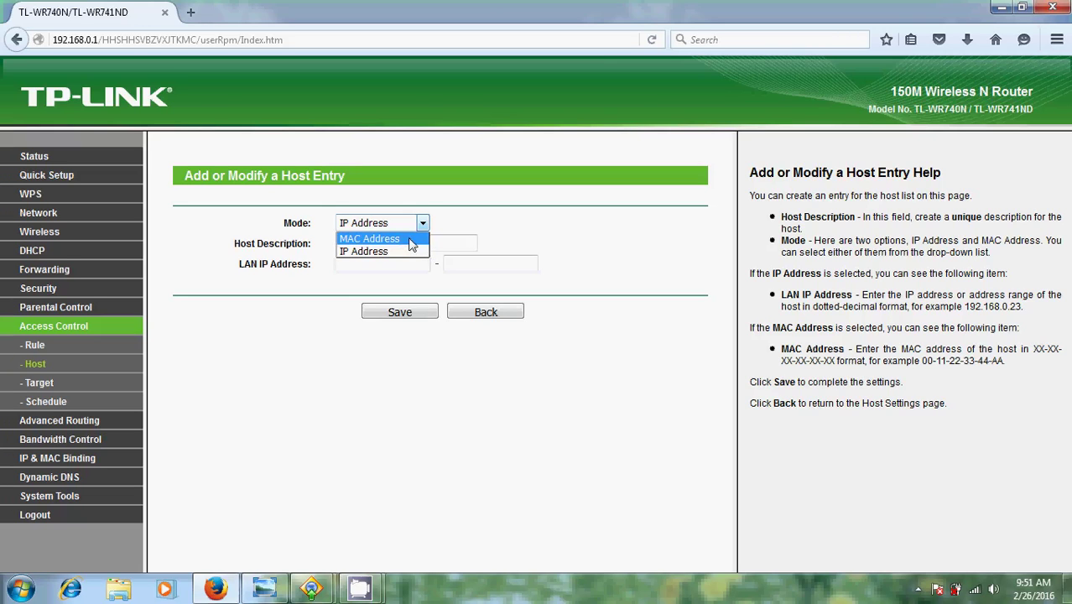
click(411, 241)
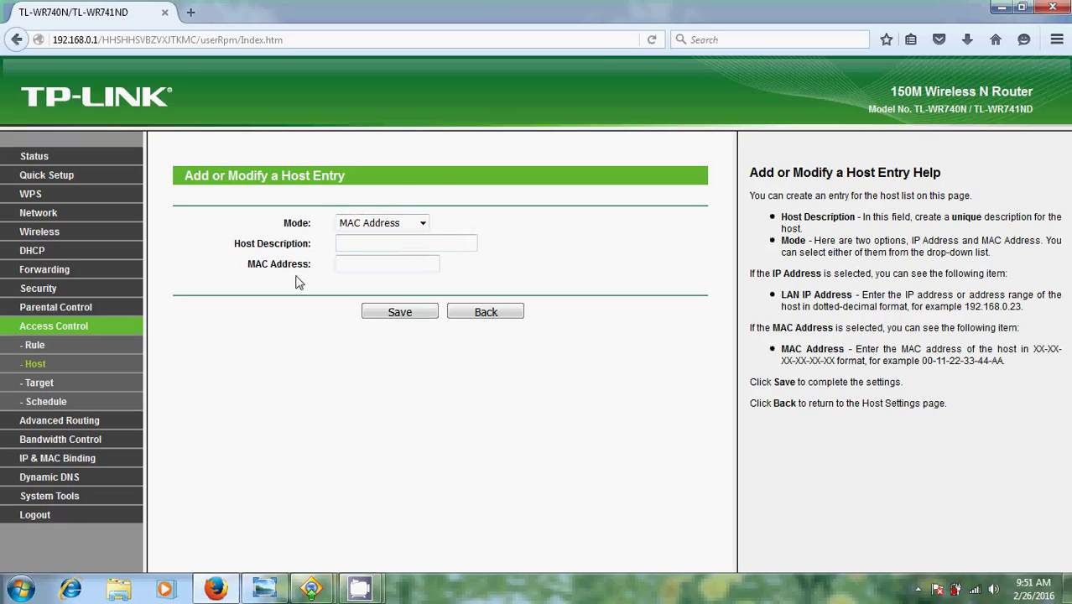
click(367, 269)
click(422, 222)
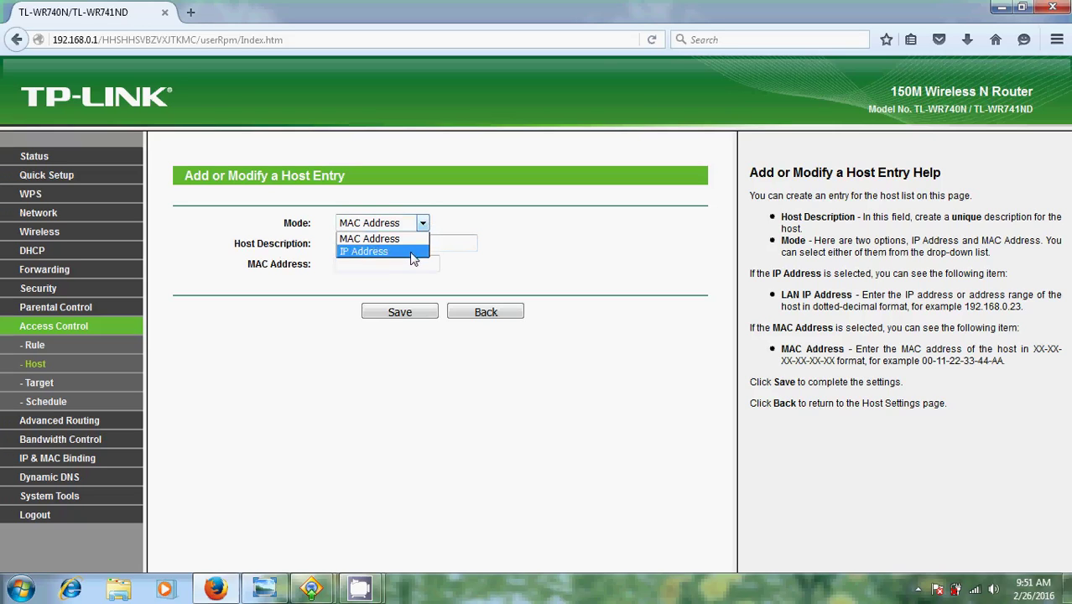
click(413, 252)
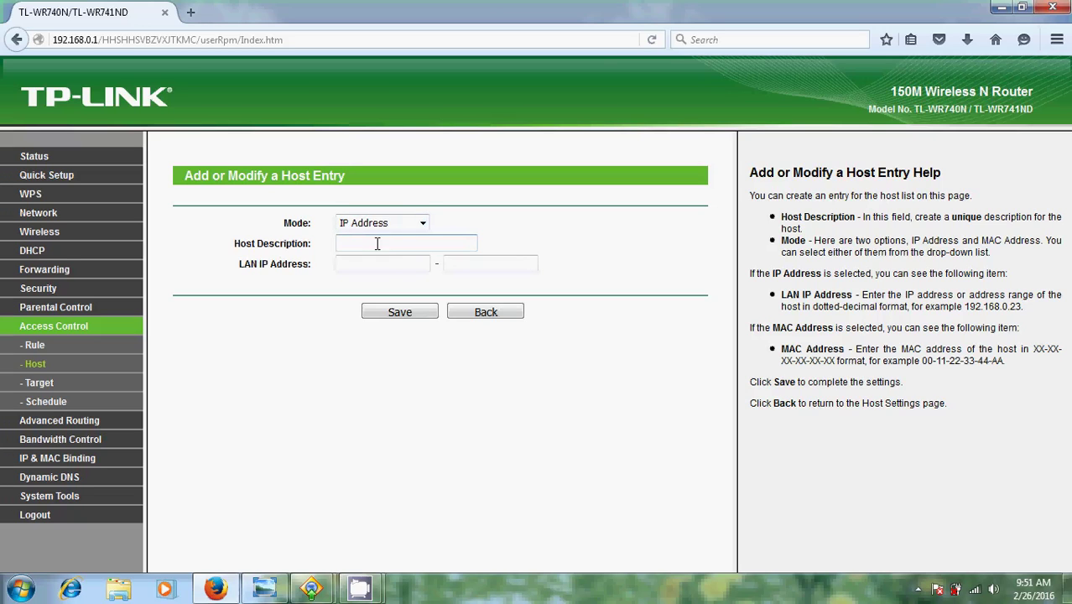
click(377, 244)
text(host)
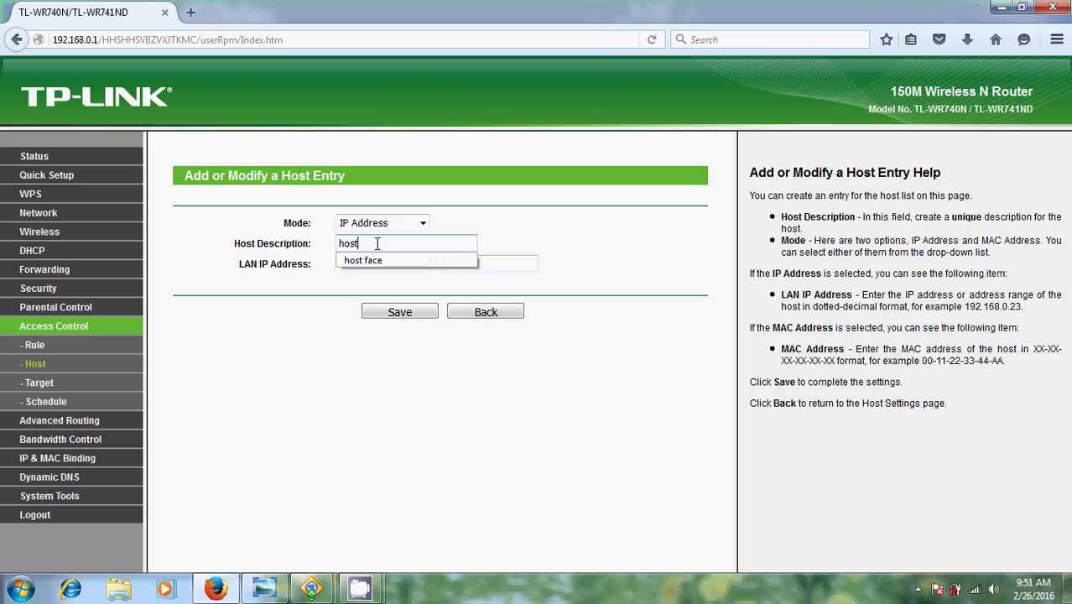
key(Down)
key(Return)
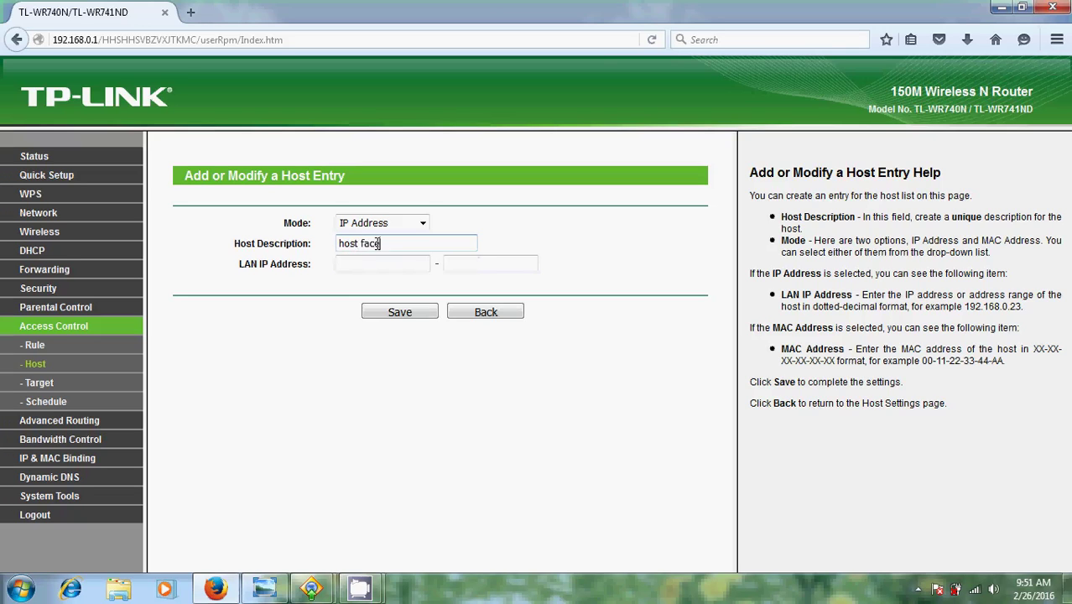
Set the host's LAN IP range to 192.168.0.100 - 192.168.0.199 and save it.
click(365, 262)
text(1)
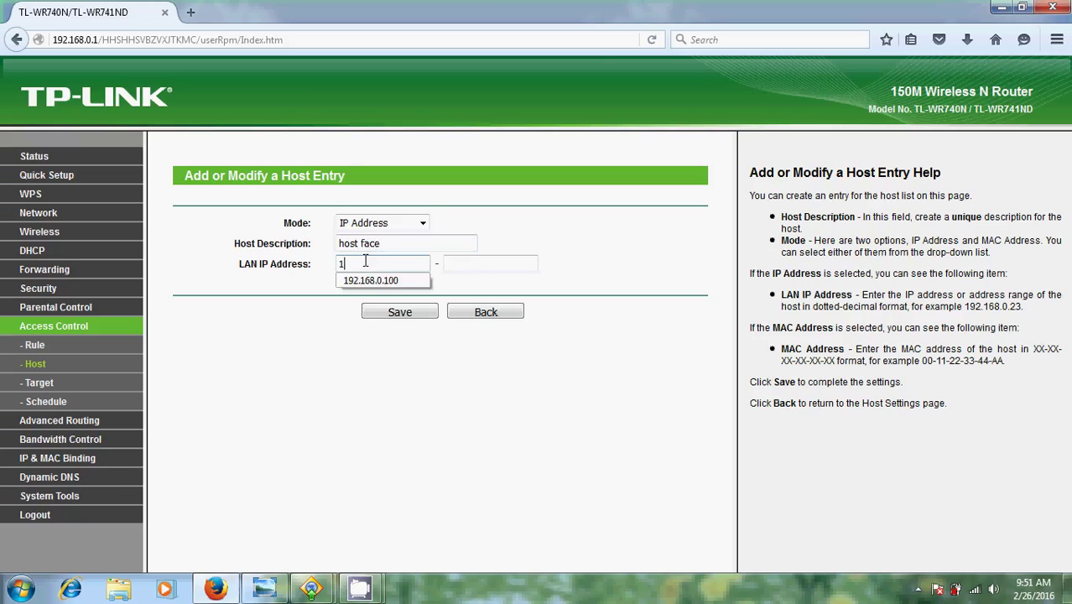
text(92)
key(Down)
key(Return)
click(468, 265)
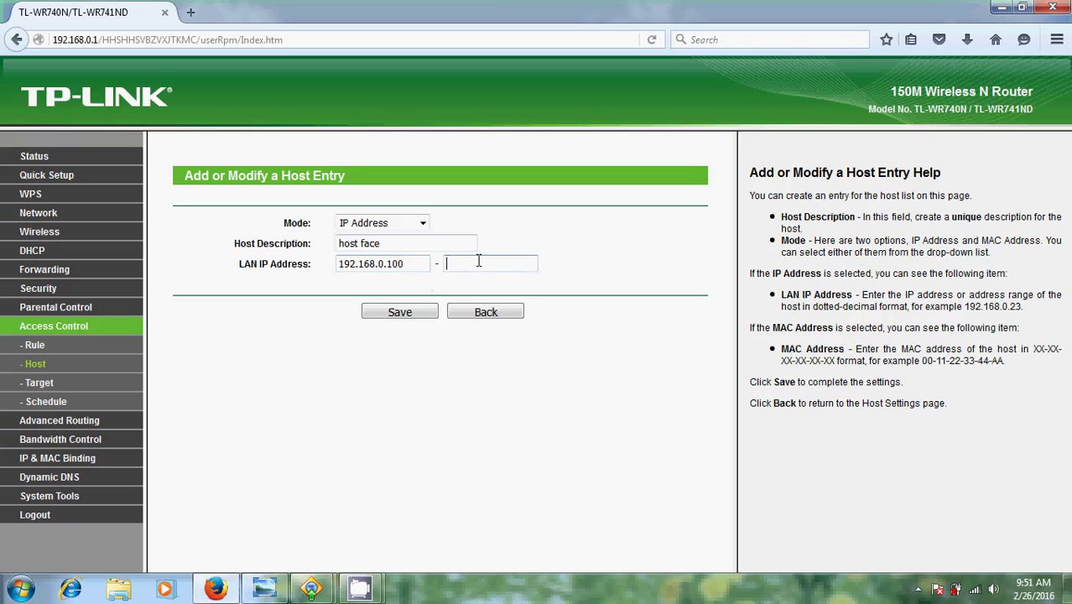
text(192)
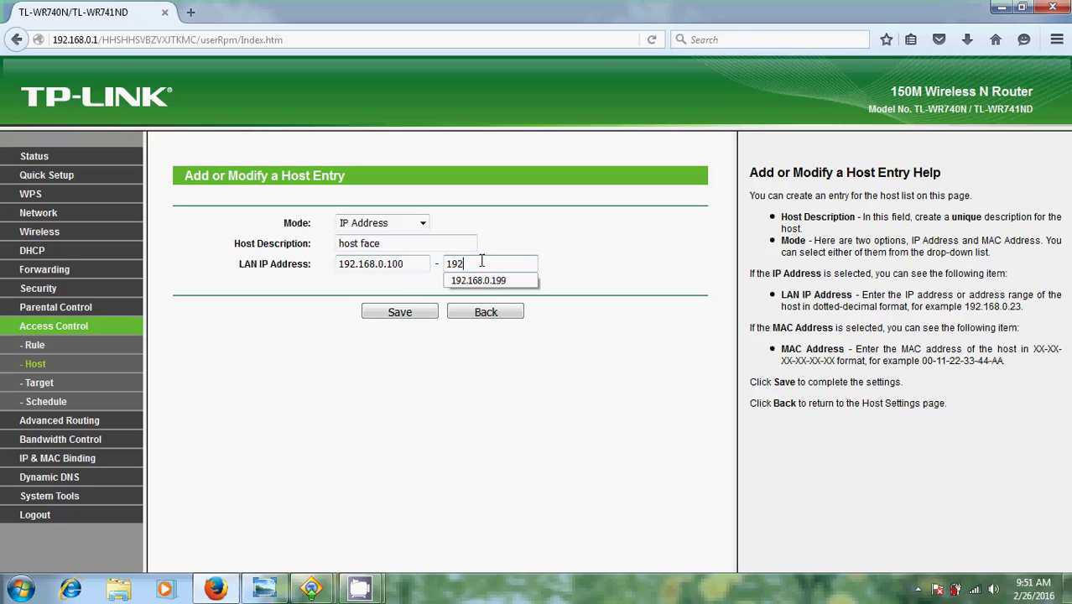
key(Down)
text(2)
key(Return)
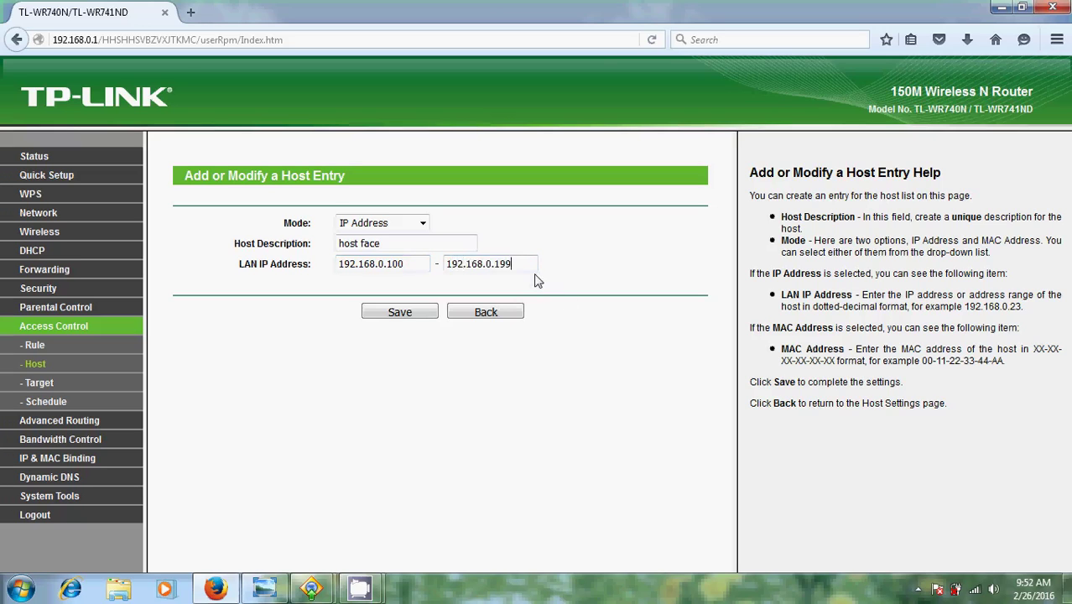
click(400, 312)
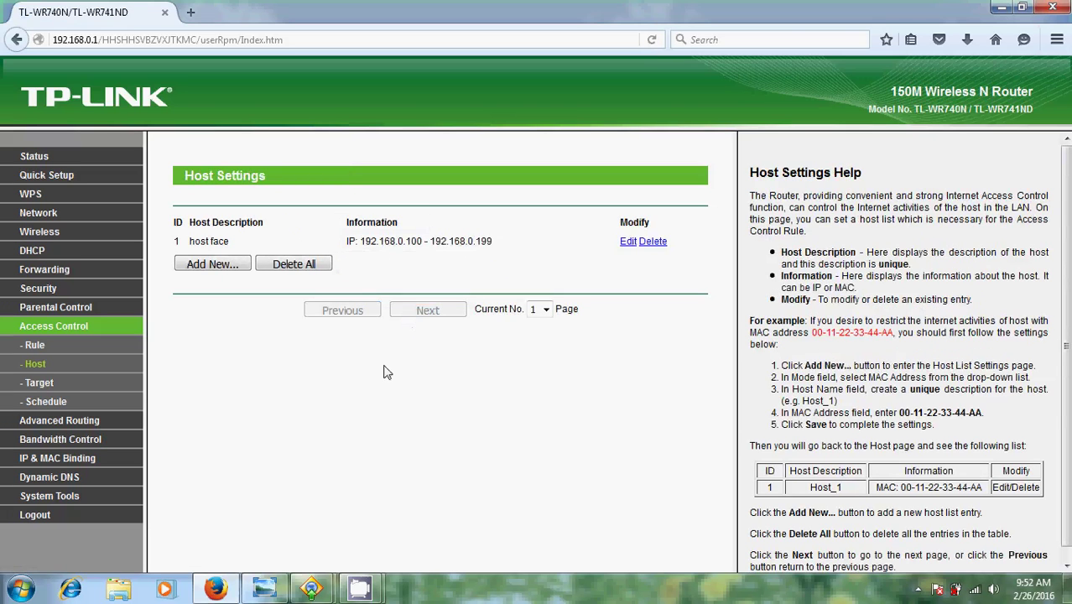
Enable Internet Access Control on the Rule page with a Deny default policy and save.
click(34, 345)
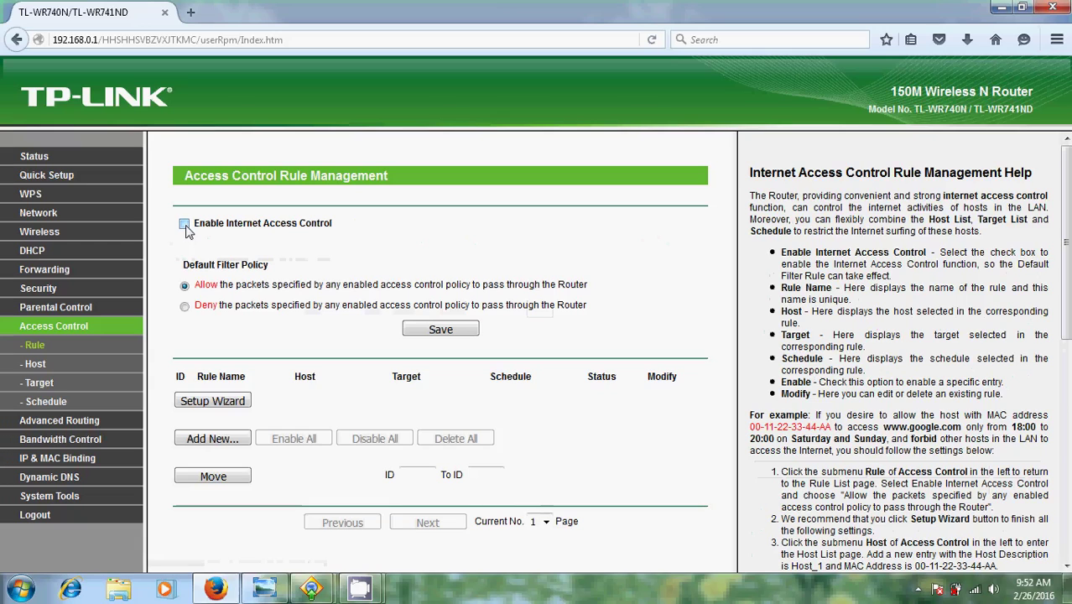
click(184, 225)
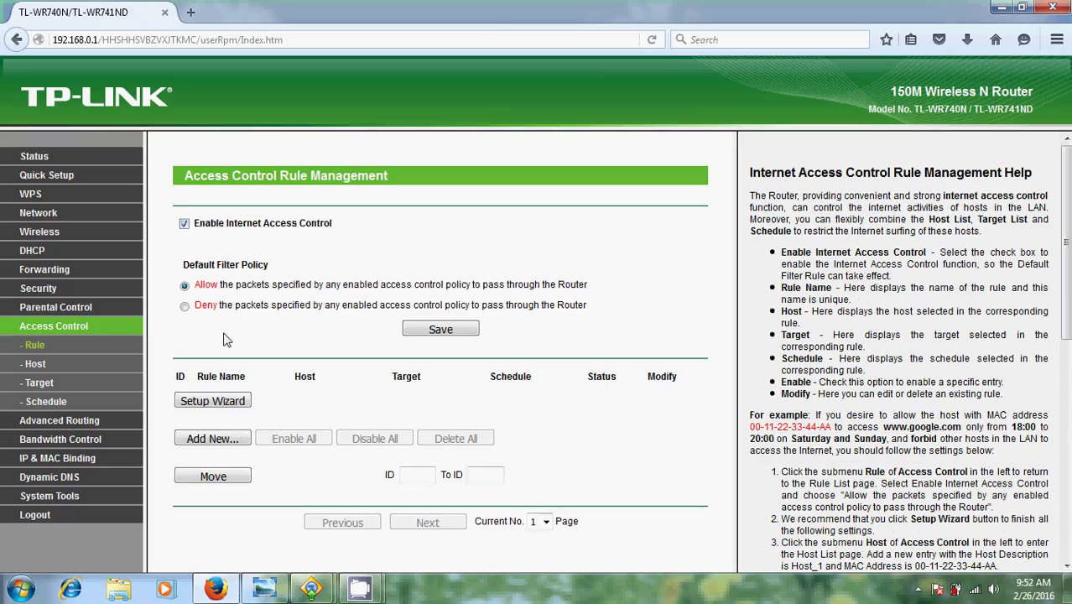
click(186, 307)
click(443, 332)
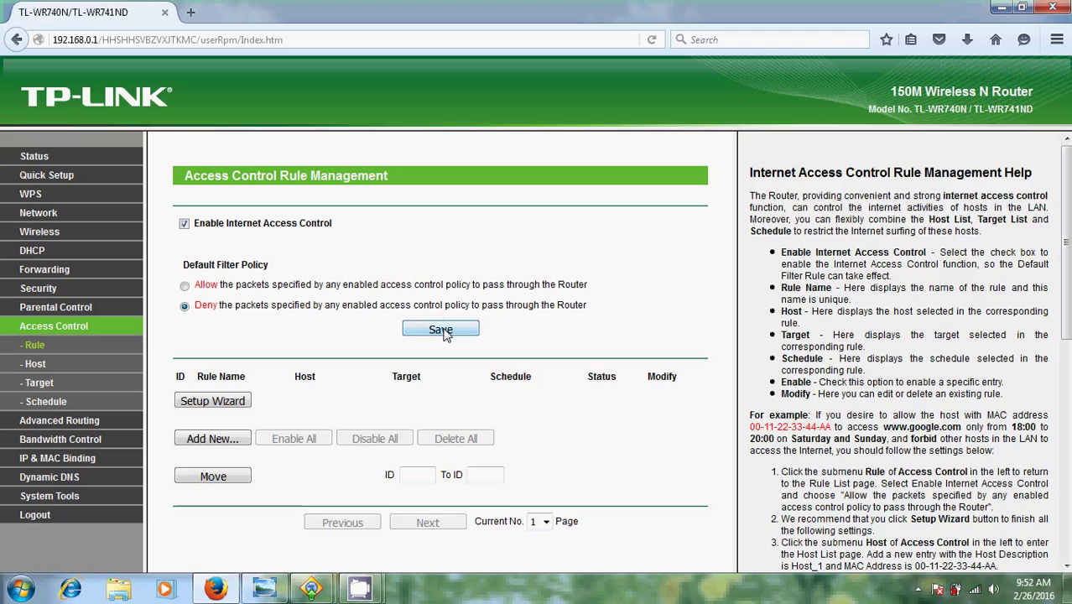
Add and save rule 'rule facebook' pairing host face with target face.
click(220, 440)
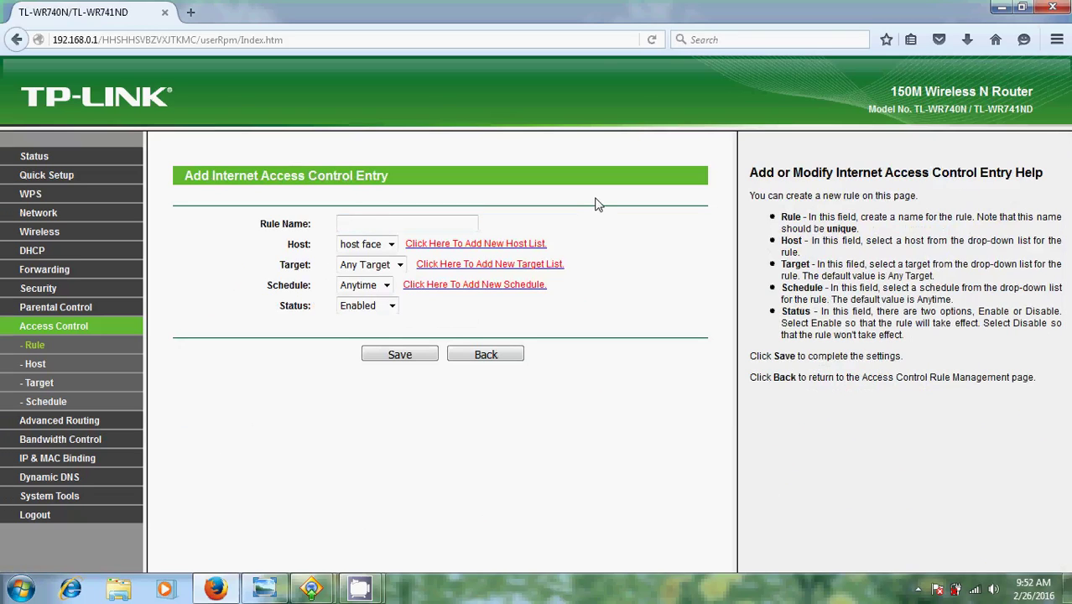
text(rule)
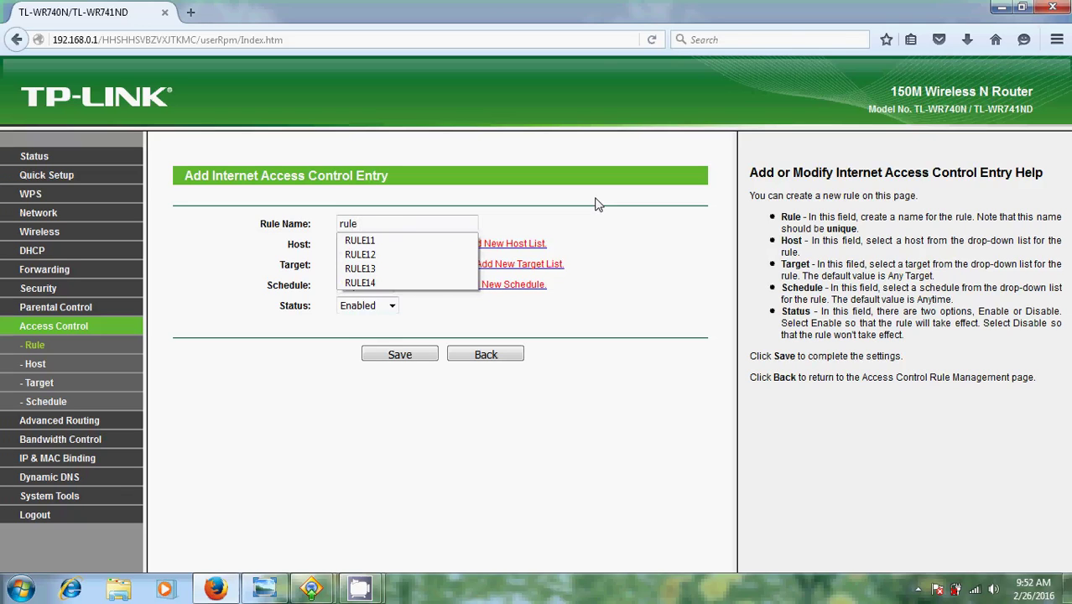
text( facebook)
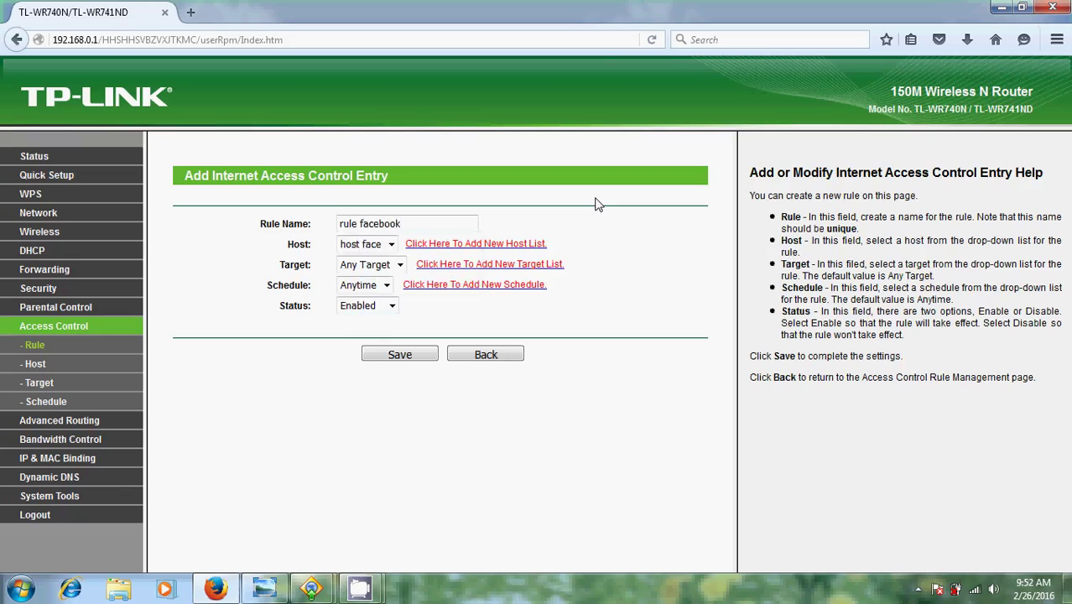
click(392, 245)
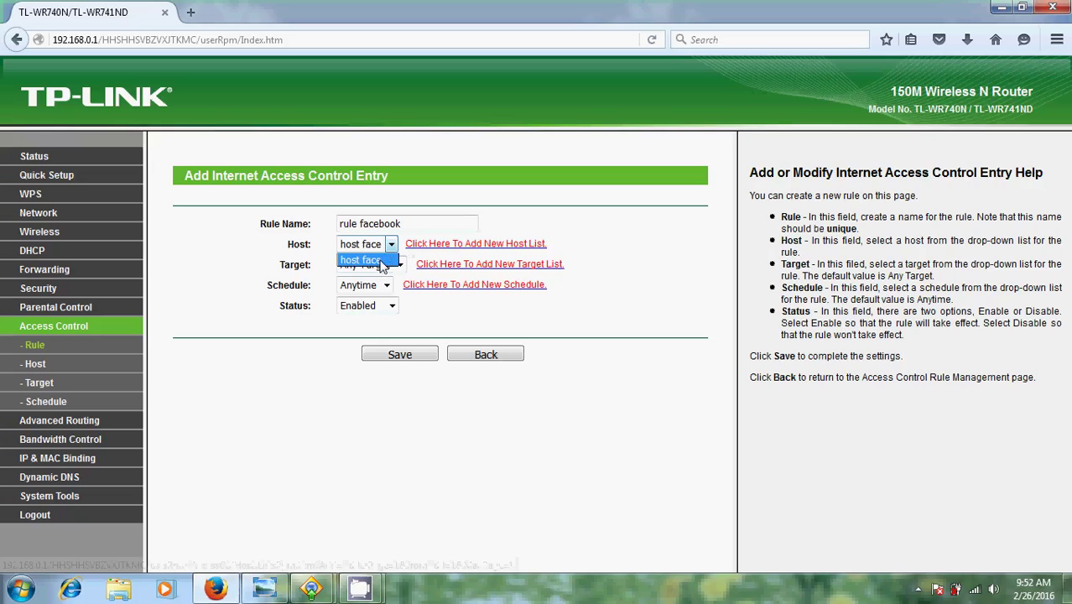
click(382, 265)
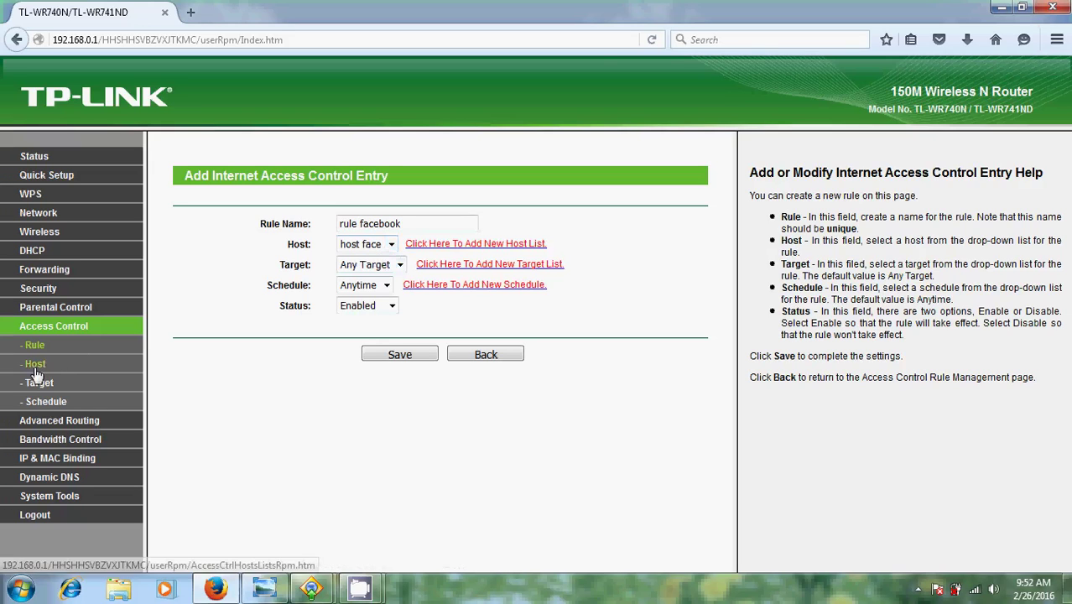
click(401, 265)
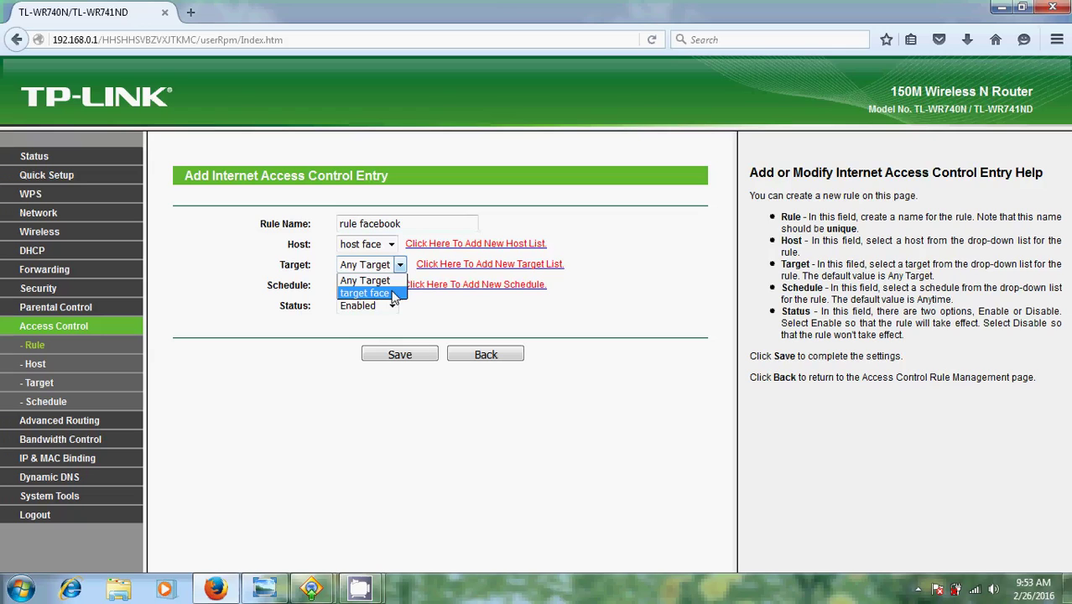
click(395, 295)
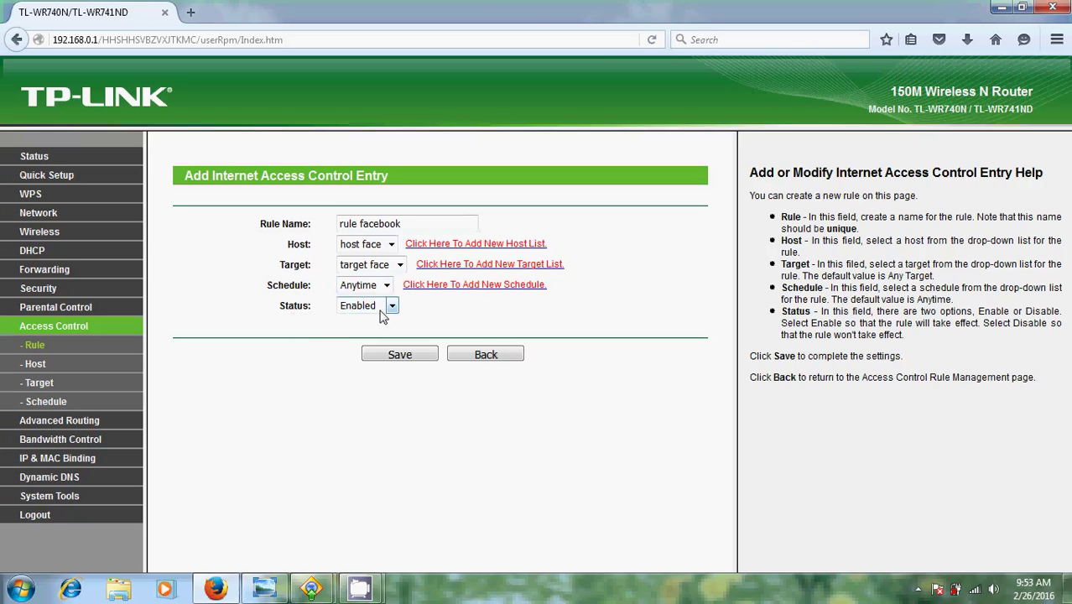
click(400, 355)
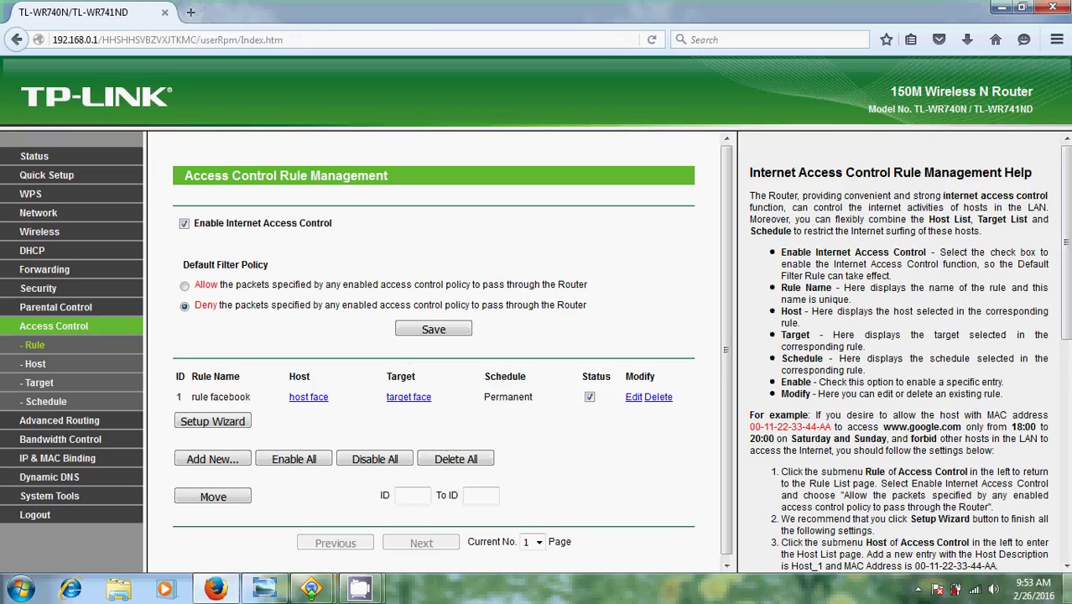
click(975, 591)
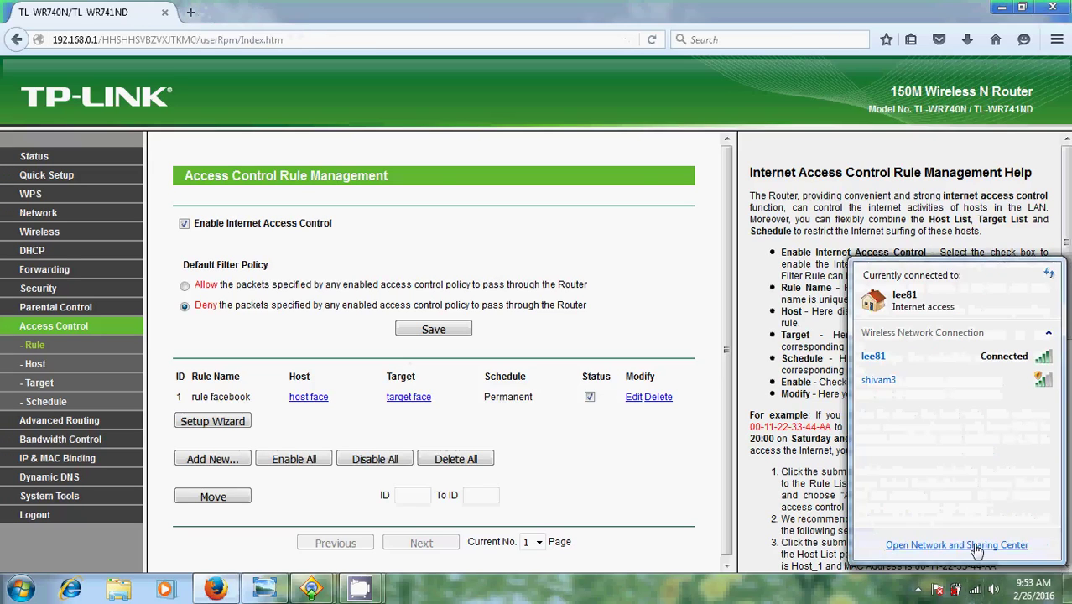
click(976, 545)
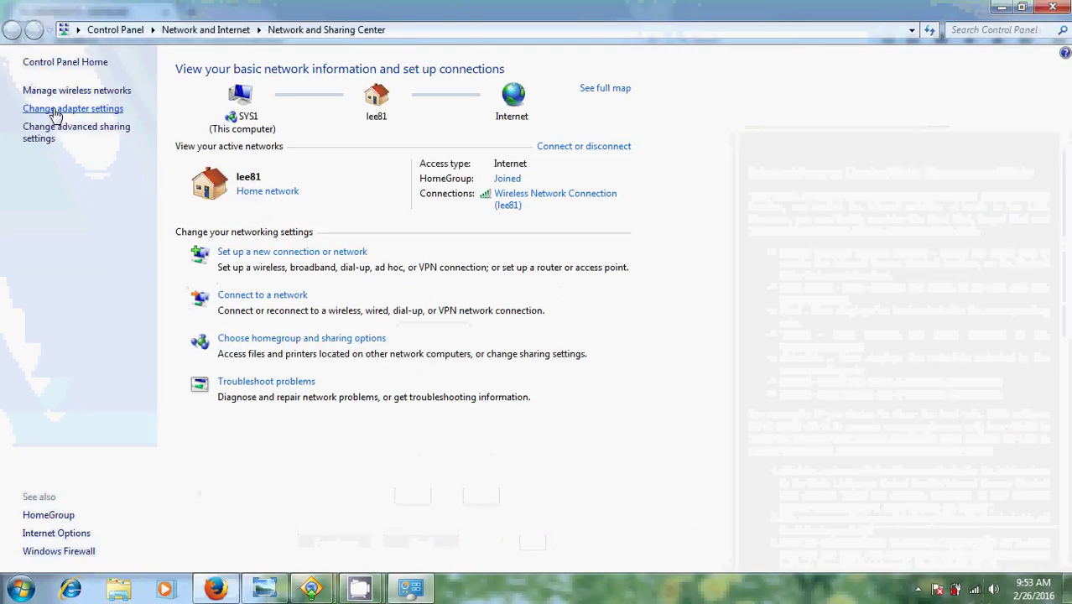
click(36, 174)
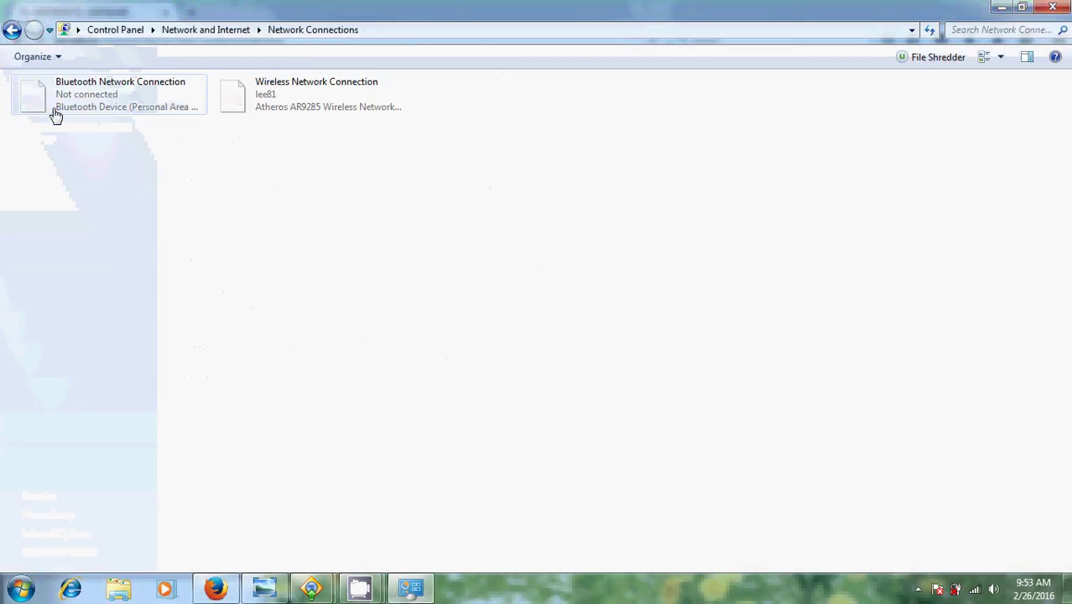
double_click(337, 97)
click(448, 312)
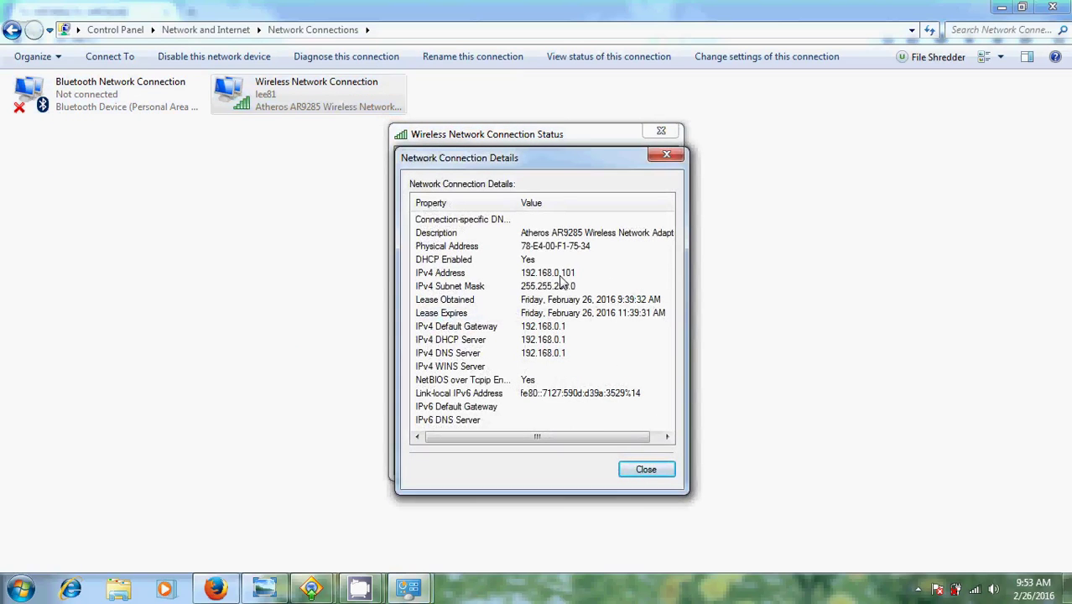
click(667, 155)
click(671, 132)
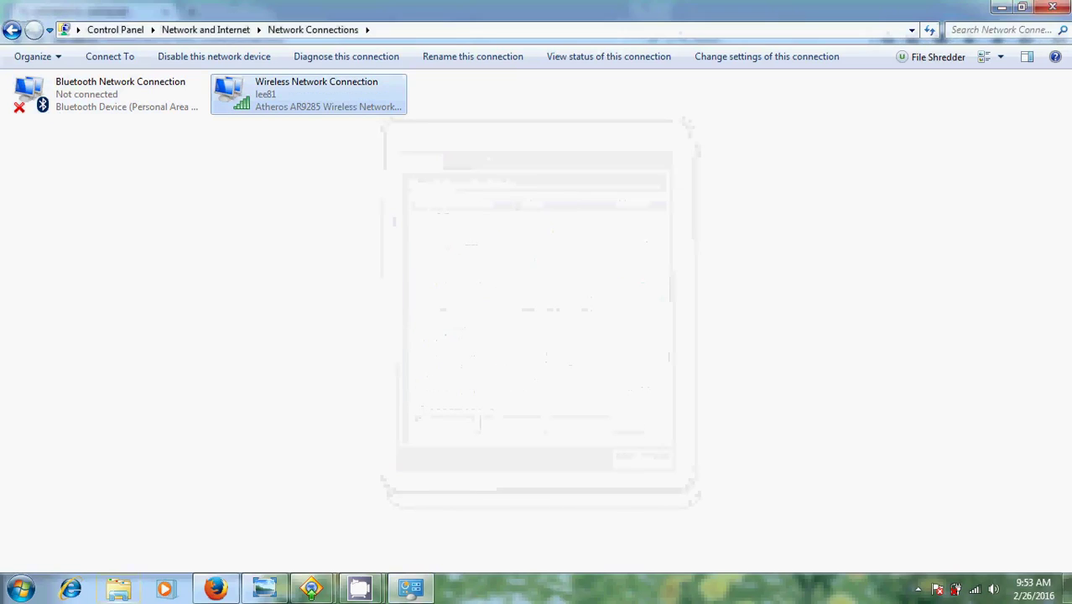
click(1060, 7)
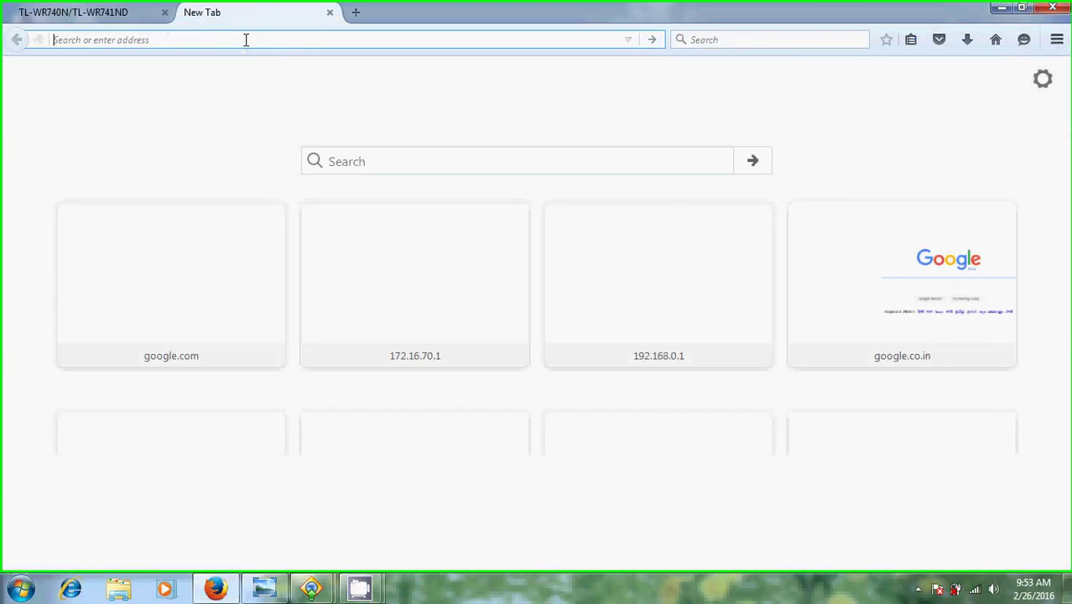
Try facebook.com in the new tab and confirm it fails with Server not found.
text(faceb)
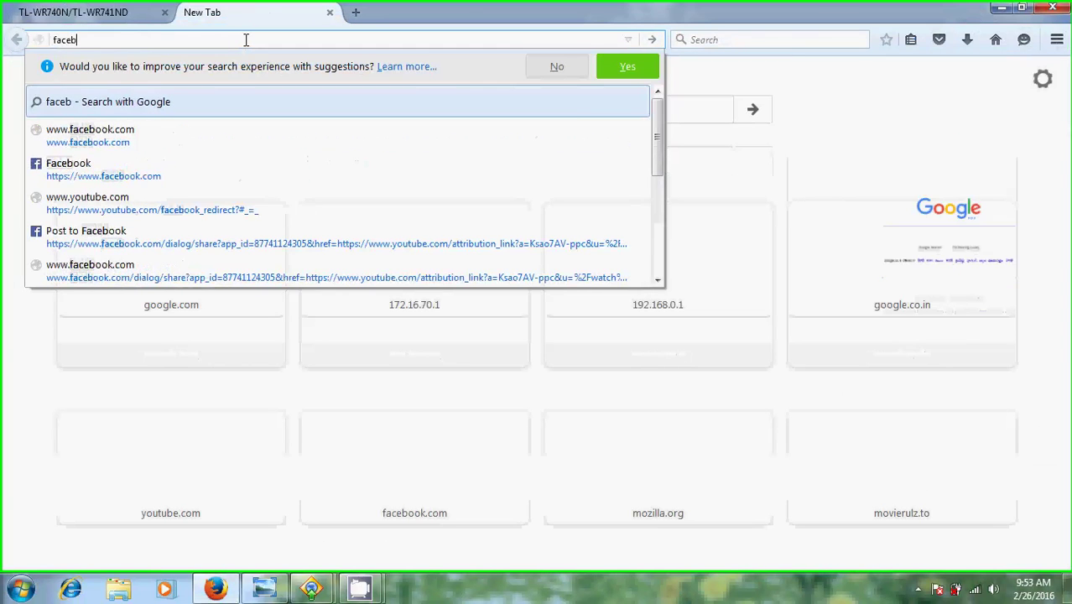
text(ook)
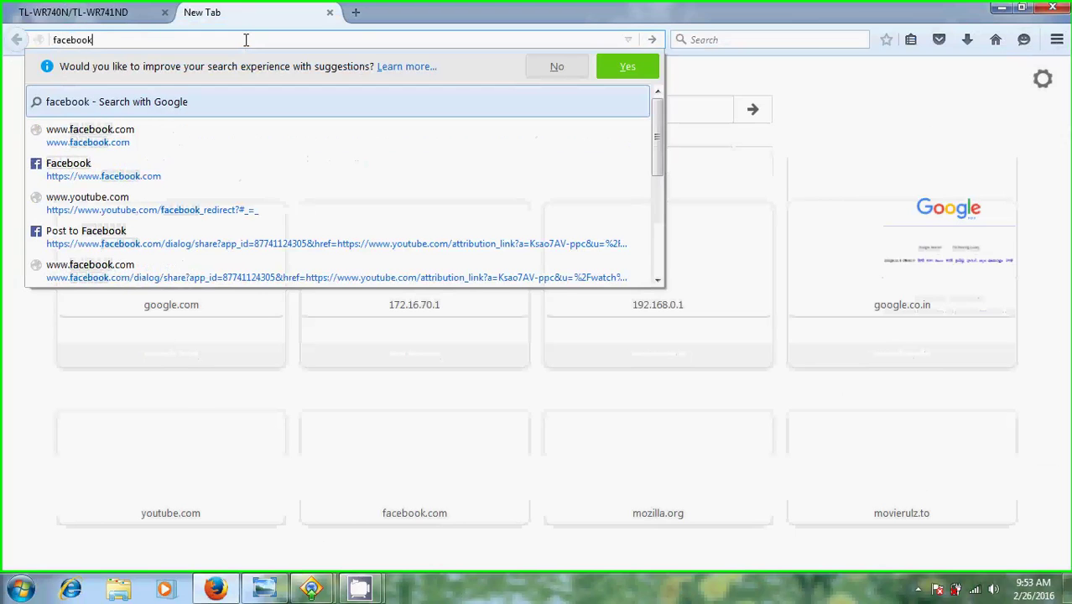
text(.com)
key(Return)
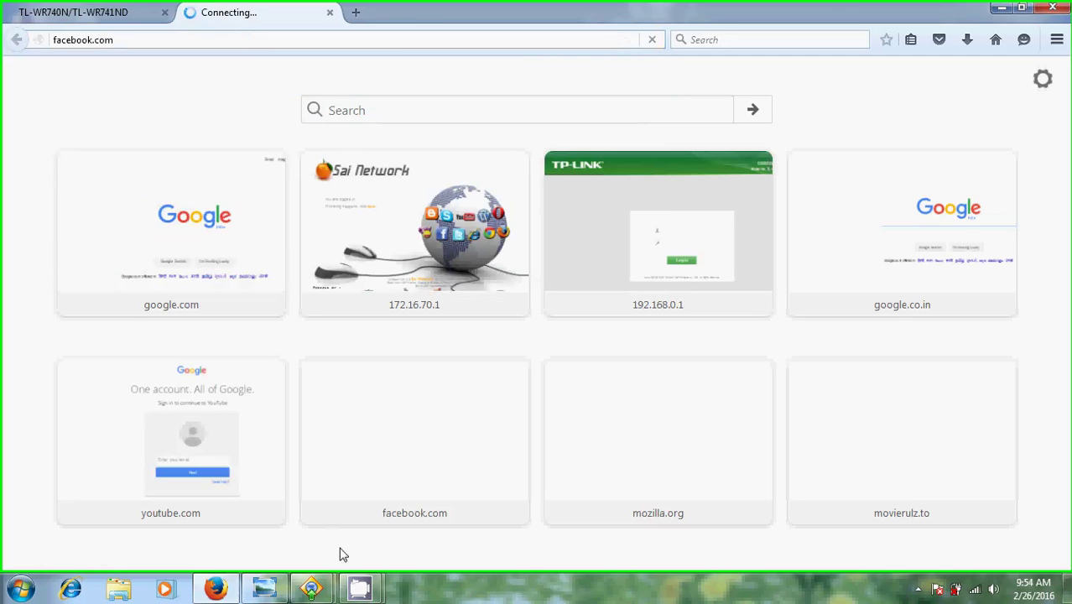
mouse_move(360, 587)
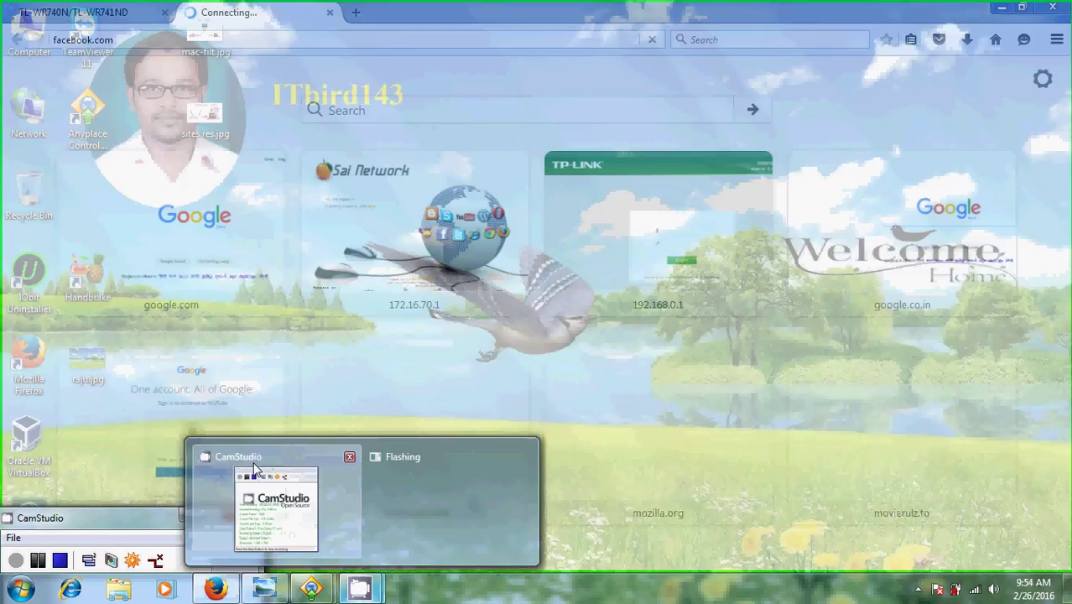
click(246, 480)
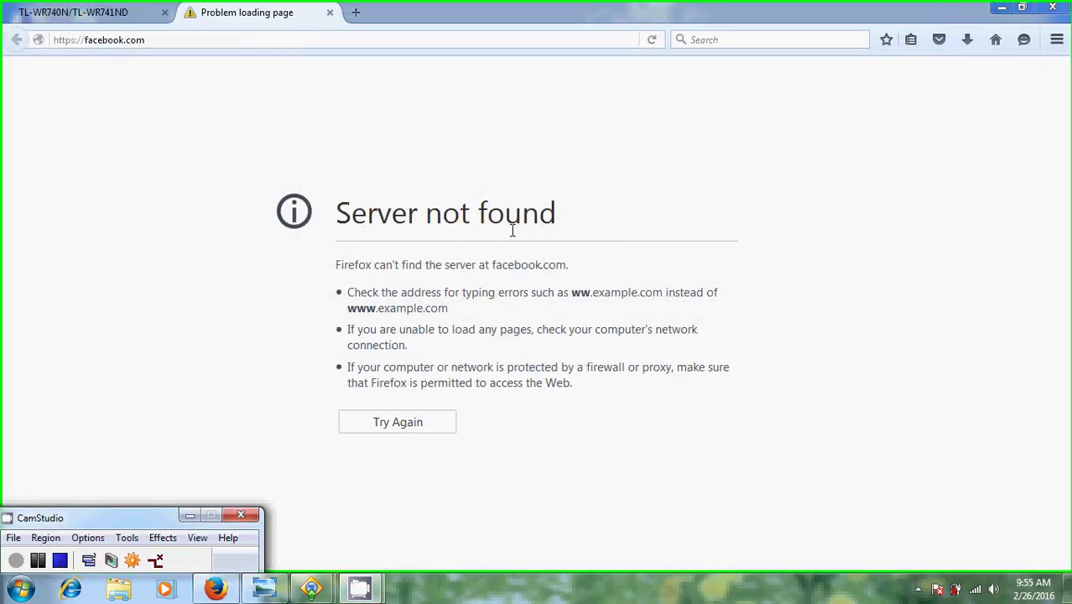
On the remote PC, confirm the Local Area Connection's IPv4 address is 192.168.0.100.
mouse_move(307, 594)
click(404, 503)
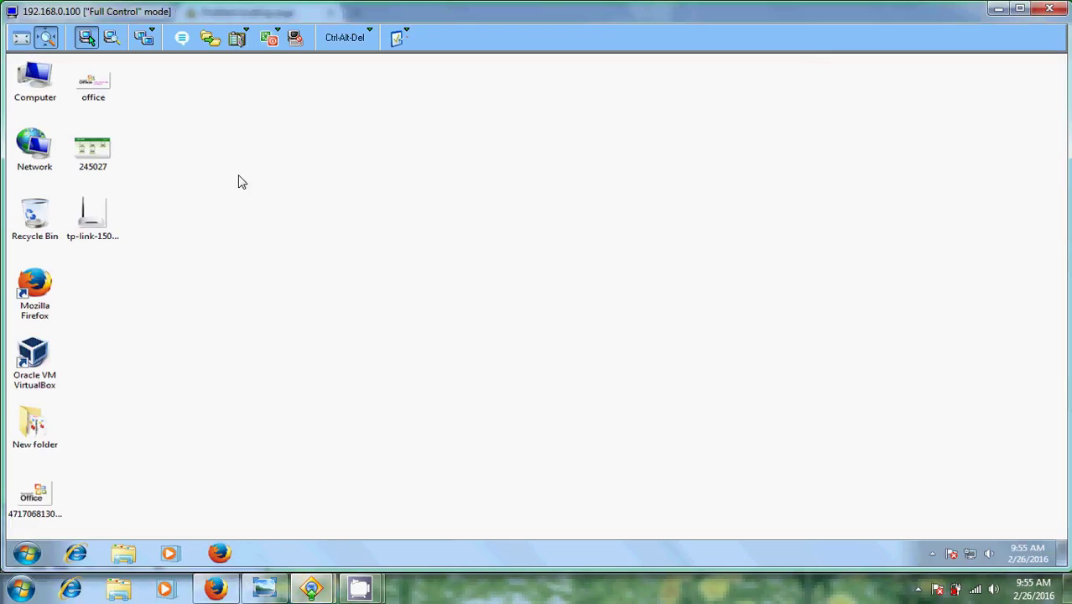
double_click(34, 145)
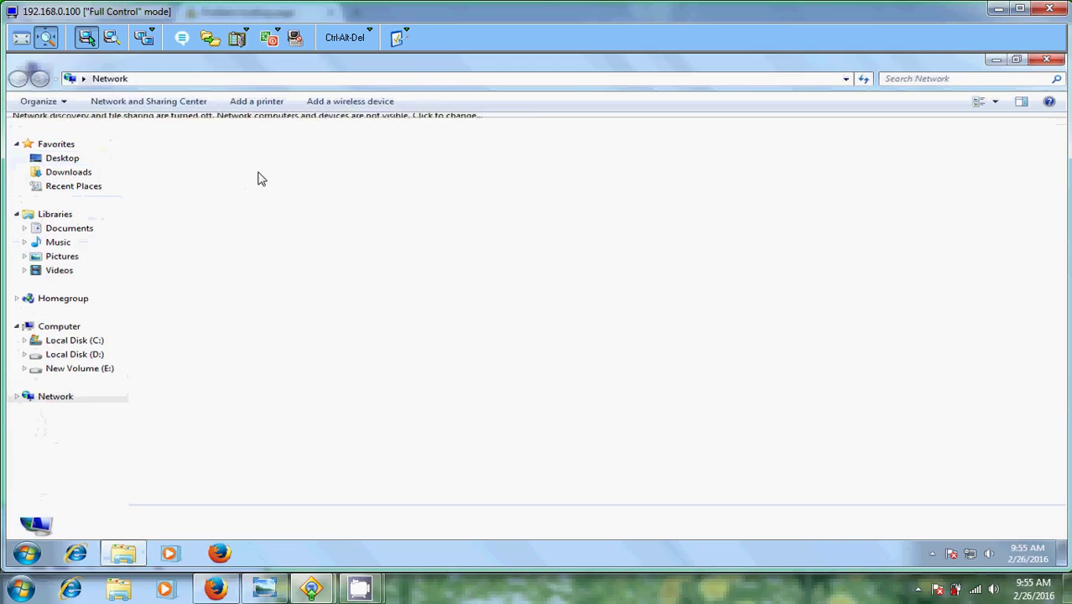
click(176, 101)
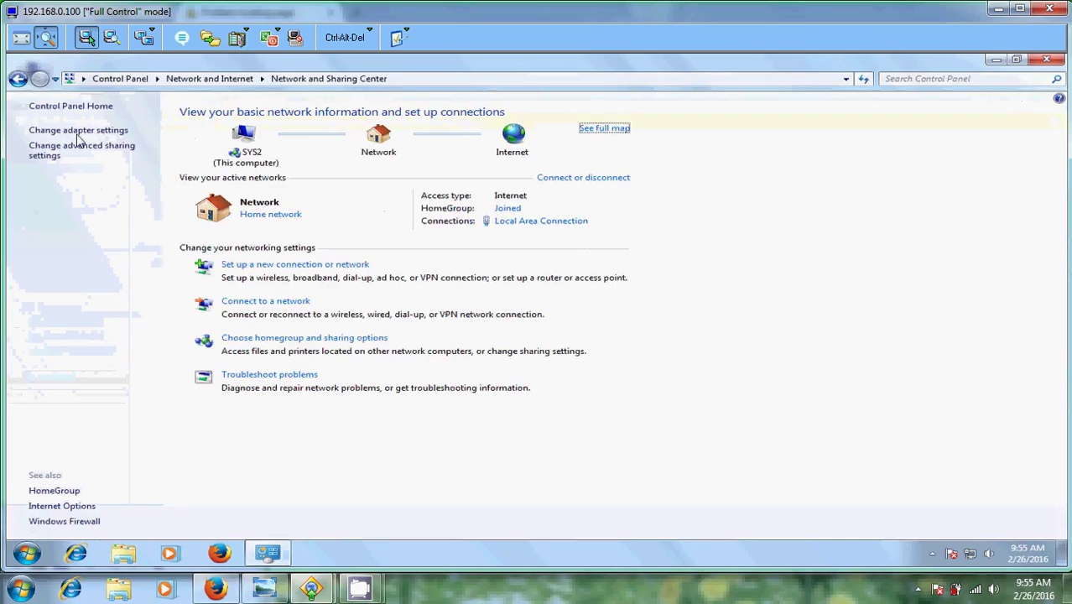
click(78, 131)
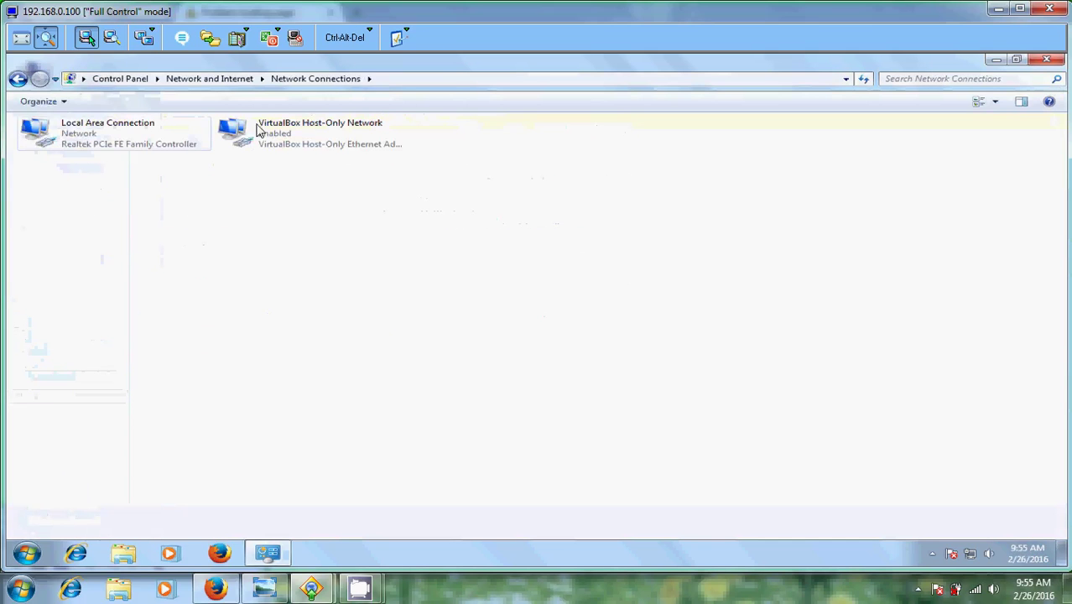
click(103, 134)
double_click(102, 131)
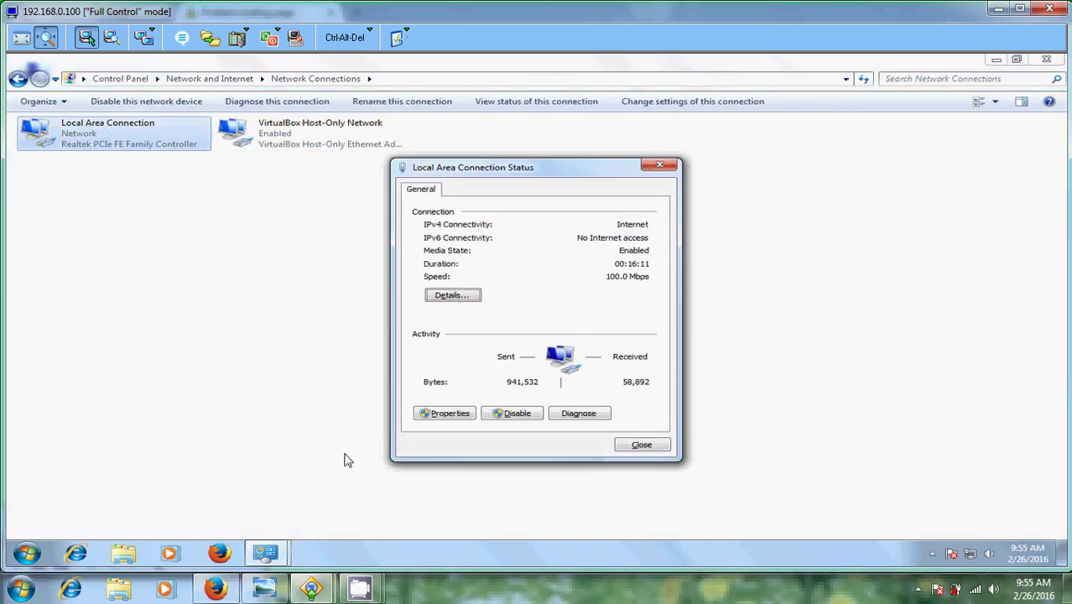
click(453, 295)
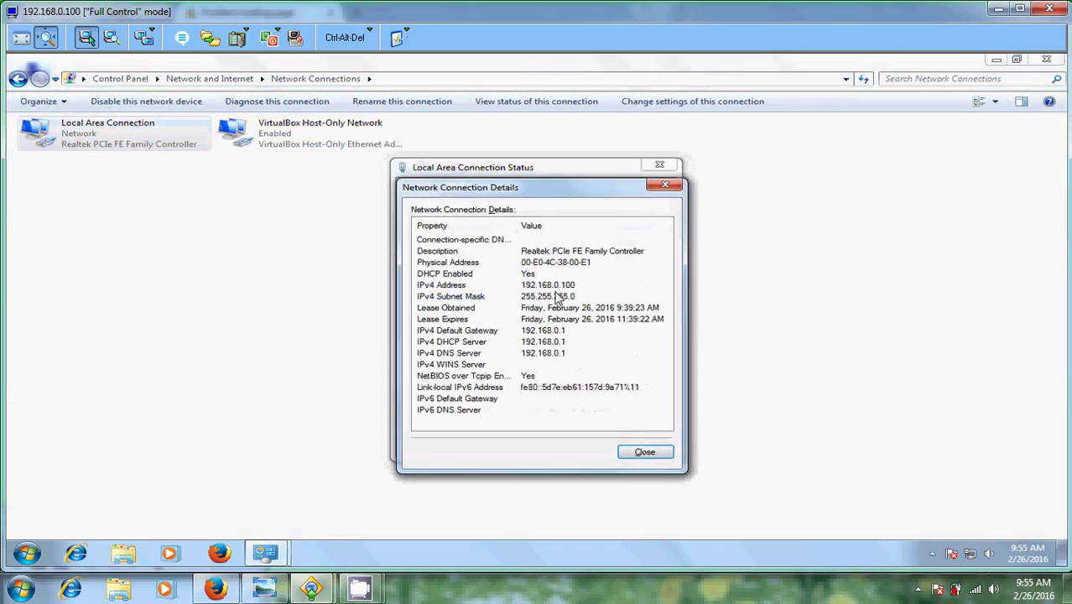
Close the remote PC's network windows and launch Firefox there.
click(665, 185)
click(659, 165)
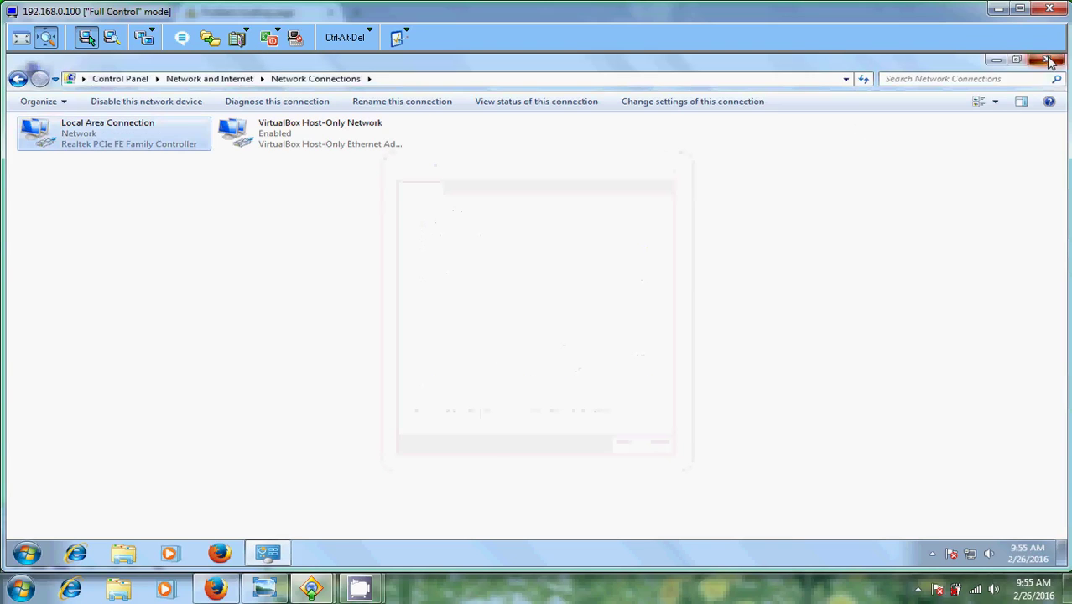
click(1046, 59)
click(44, 288)
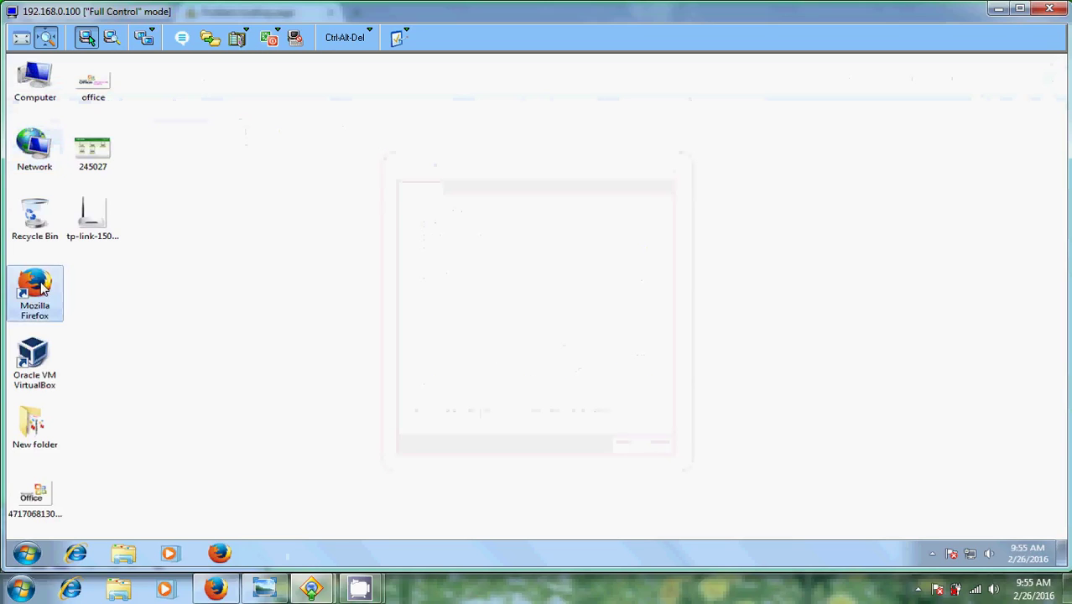
Load facebook.com in the remote PC's Firefox and confirm Server not found.
double_click(44, 288)
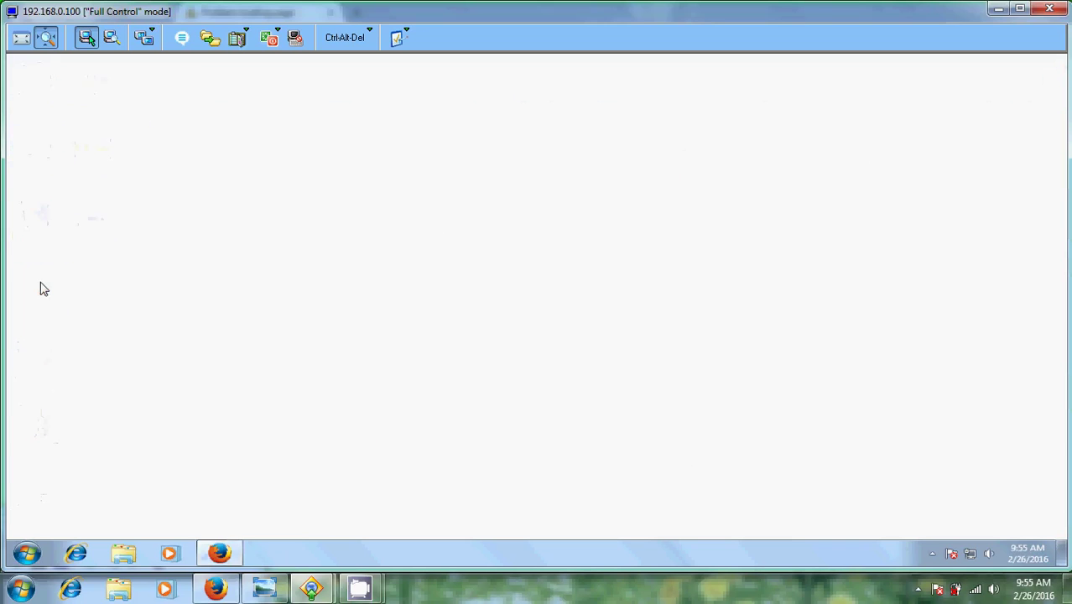
click(237, 91)
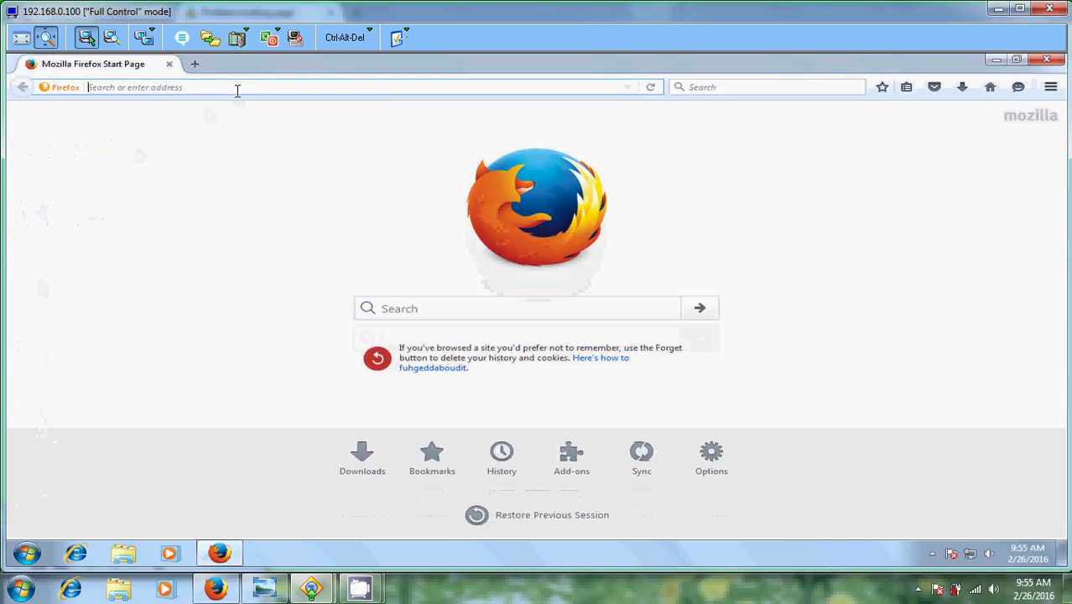
text(facebo)
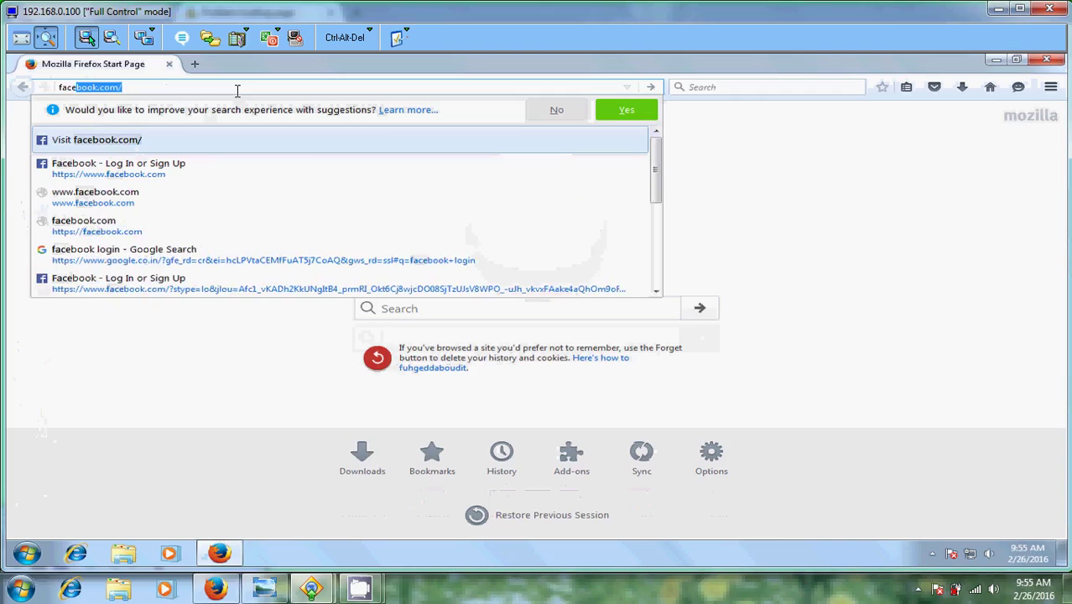
text(ok)
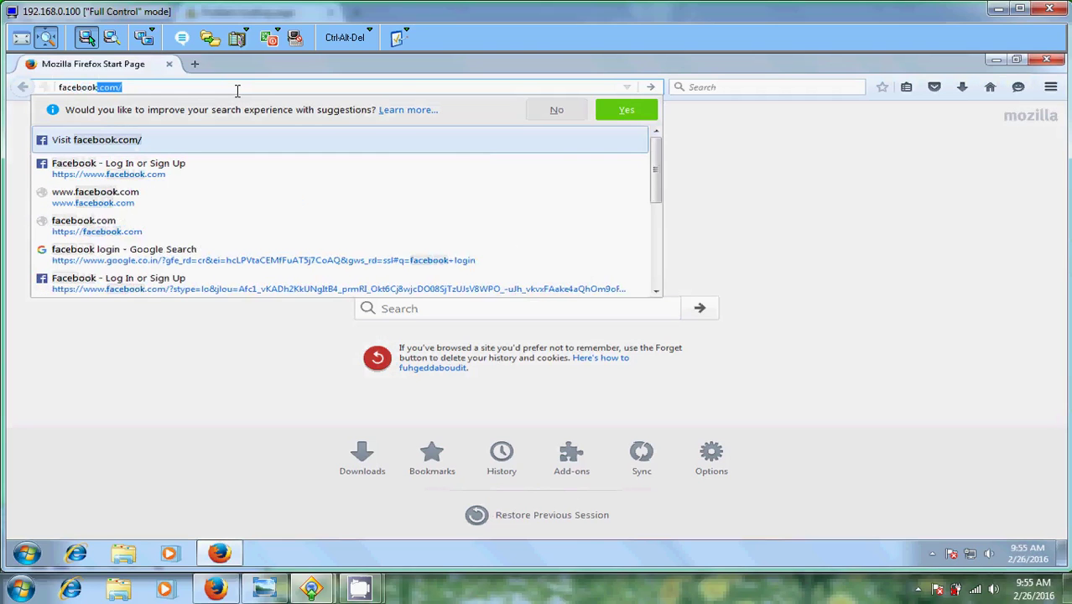
text(.com/)
key(Return)
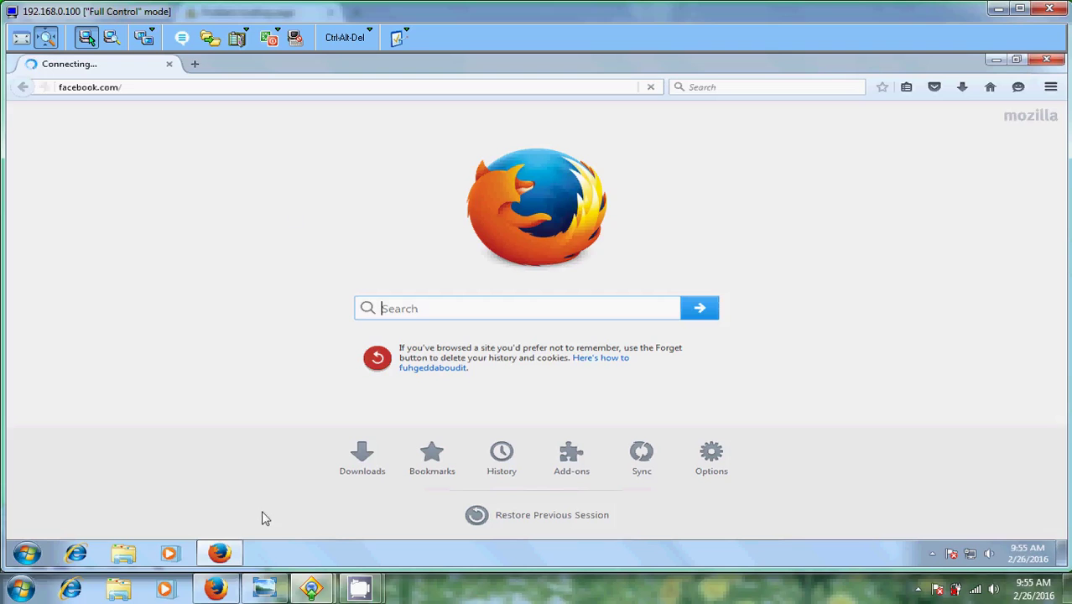
mouse_move(360, 589)
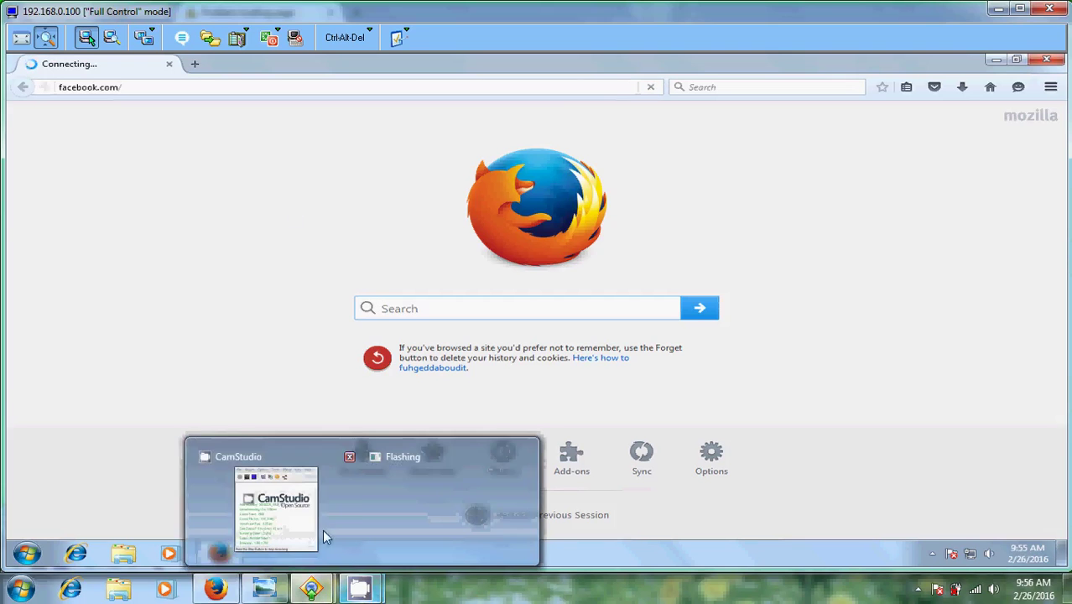
click(285, 472)
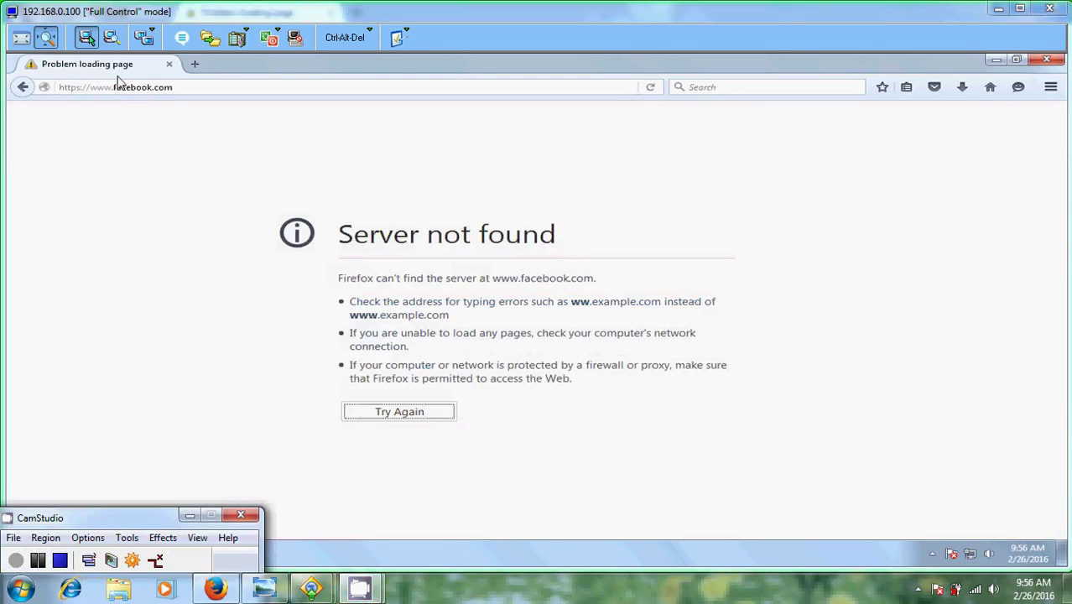
click(998, 12)
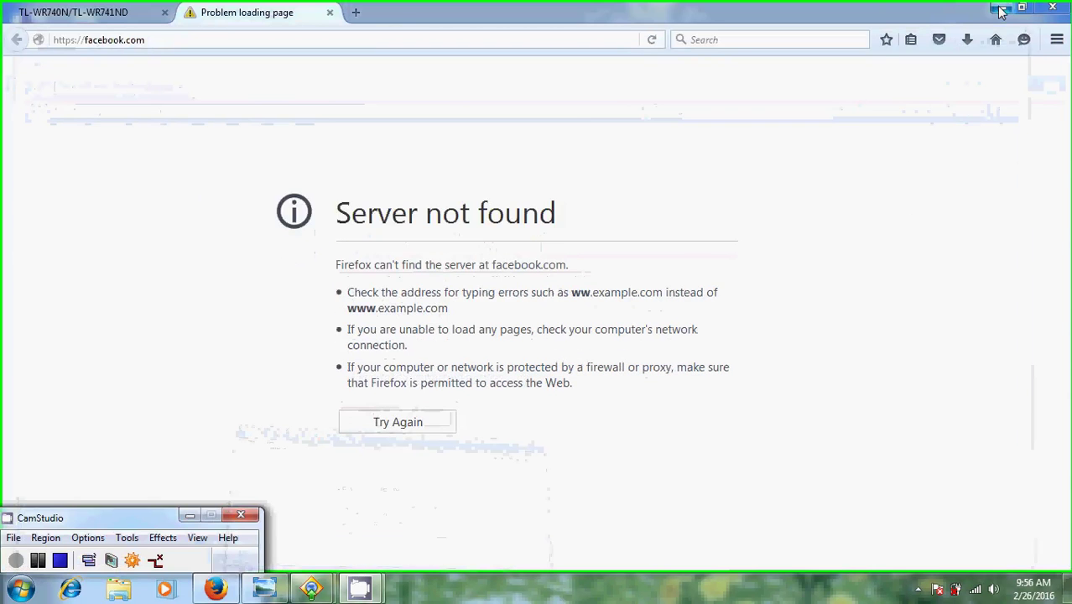
Return to the local Firefox router tab and log back into the TP-Link admin with the admin credentials.
click(999, 12)
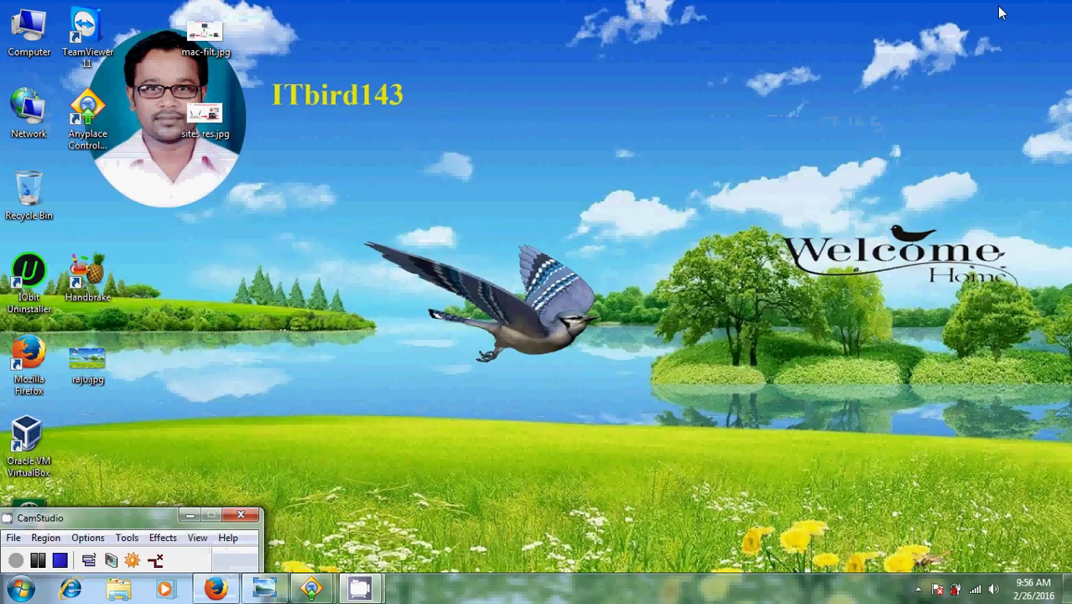
click(221, 589)
key(ctrl+shift+Tab)
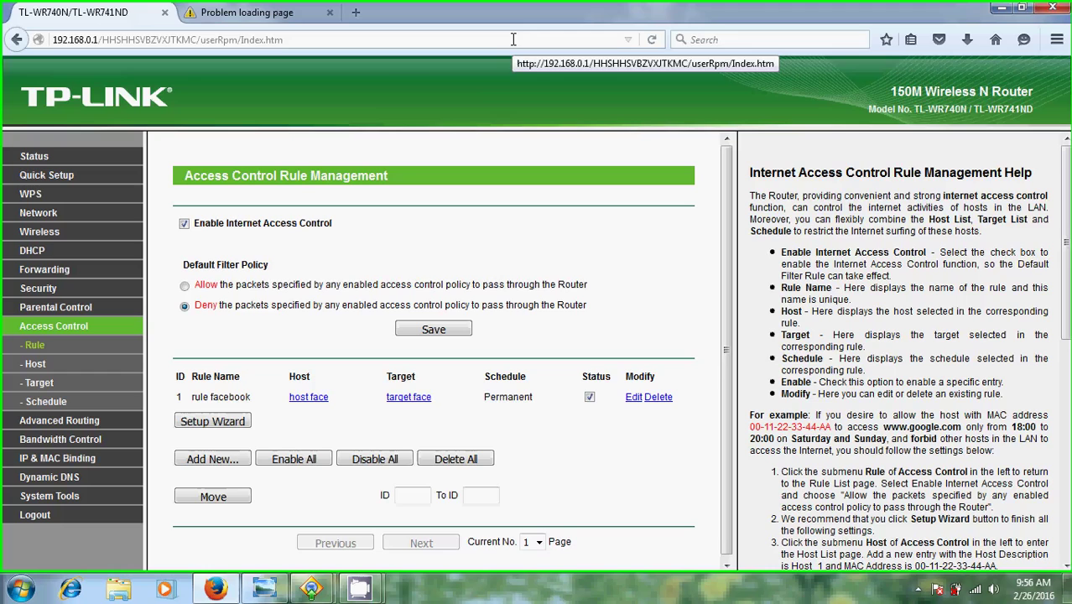
click(51, 406)
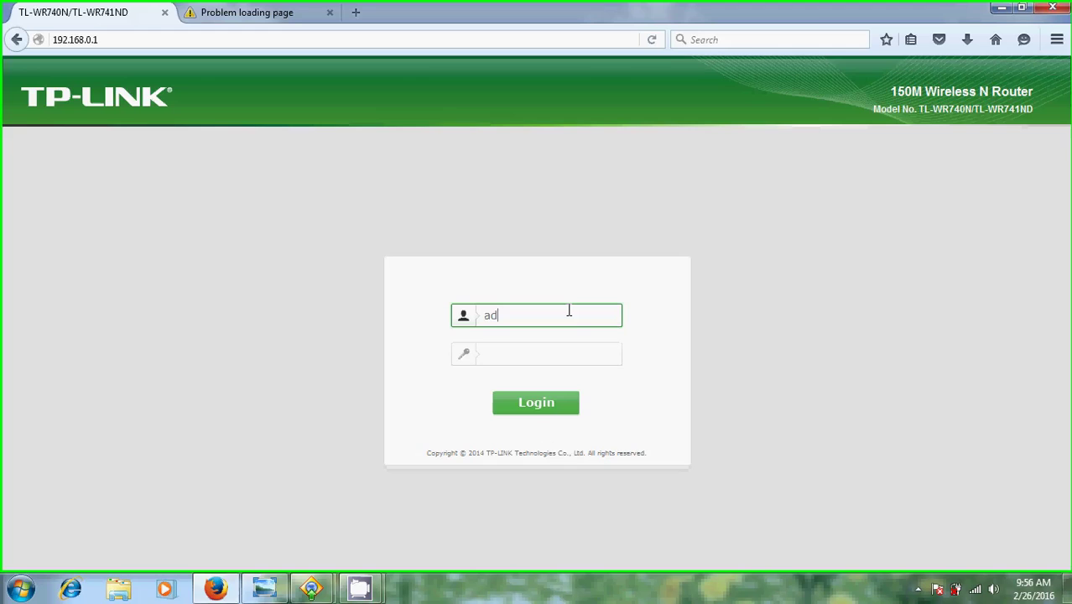
key(Tab)
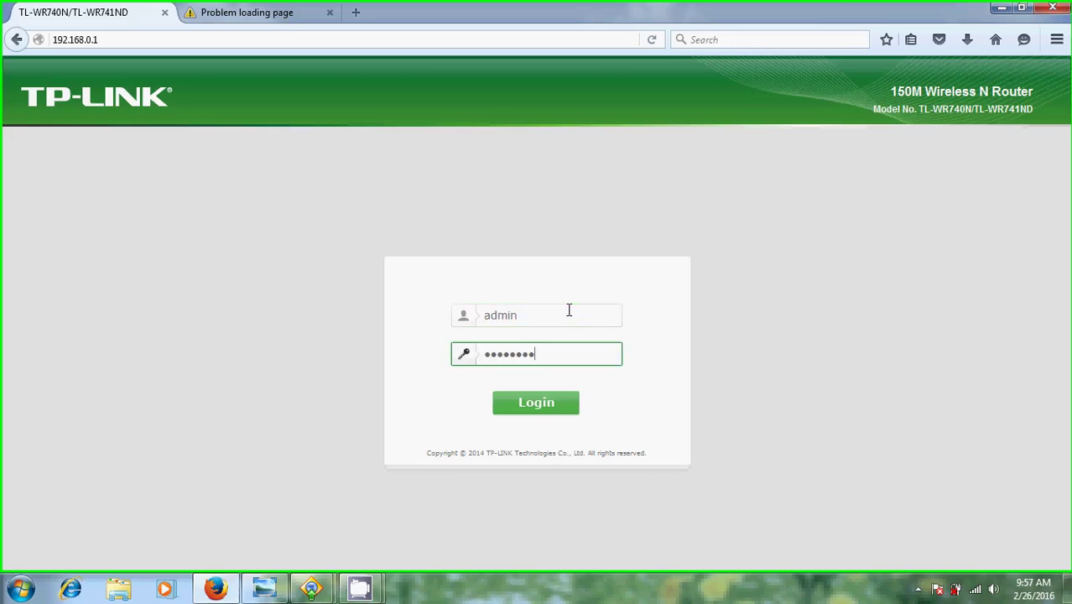
key(Return)
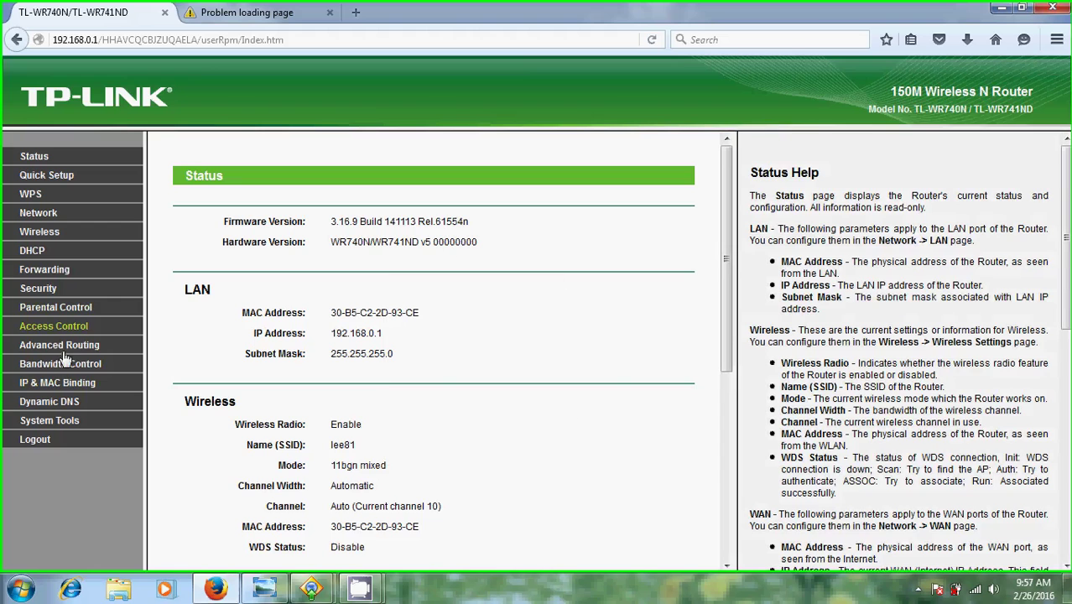
Check the Access Control Rule and Schedule pages, review the router's Time Settings, then return to Access Control.
click(62, 327)
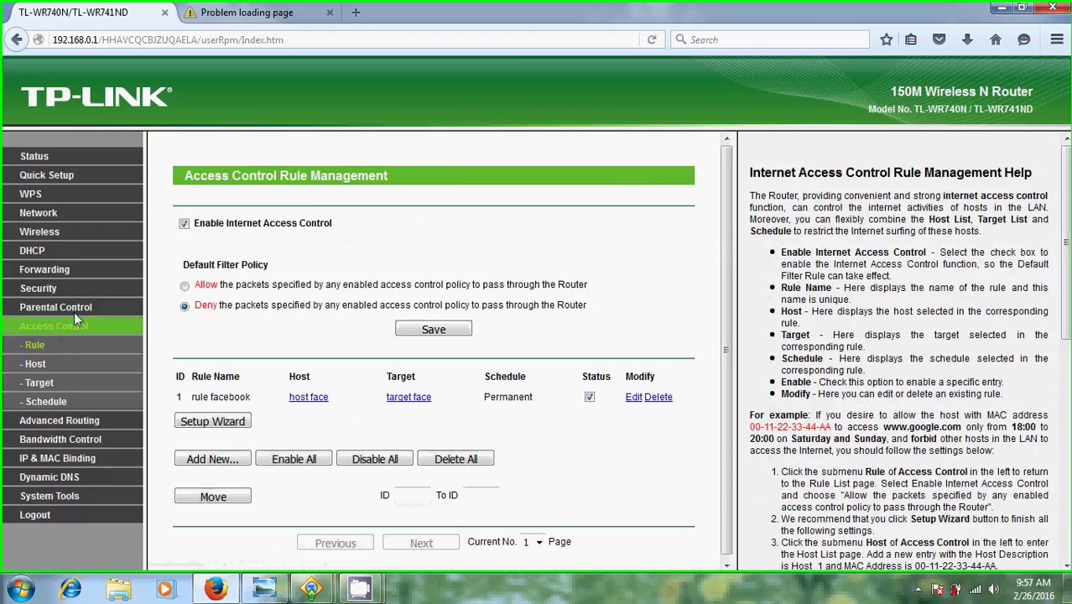
click(57, 401)
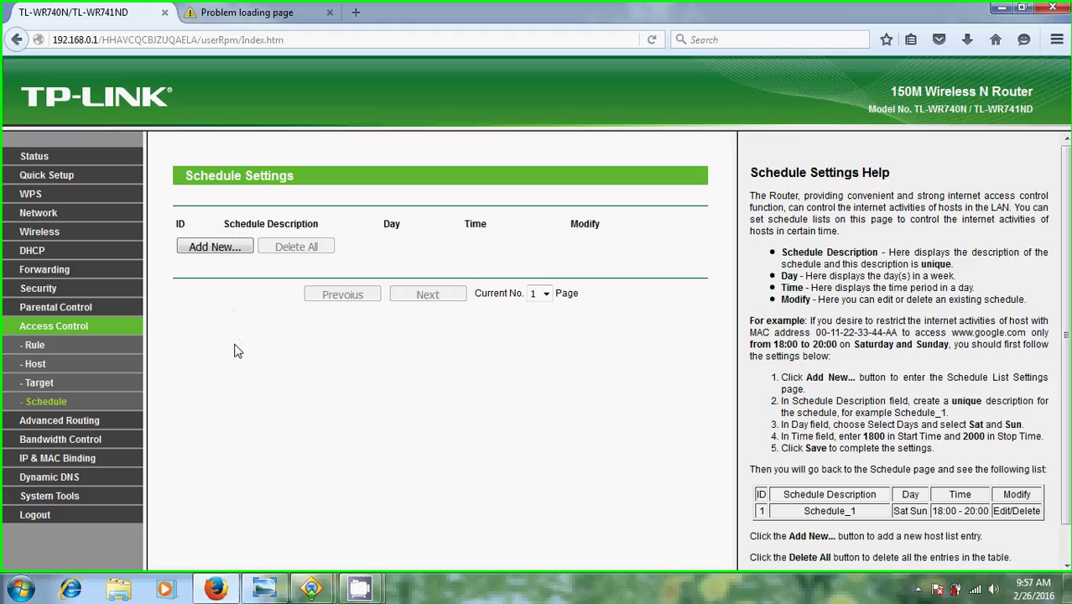
click(71, 500)
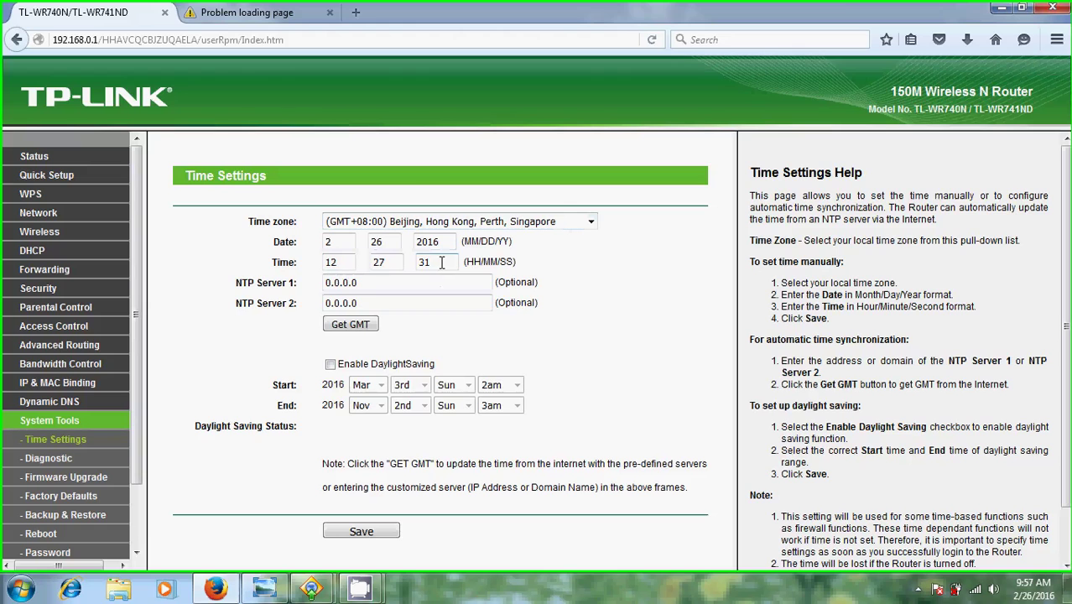
click(76, 328)
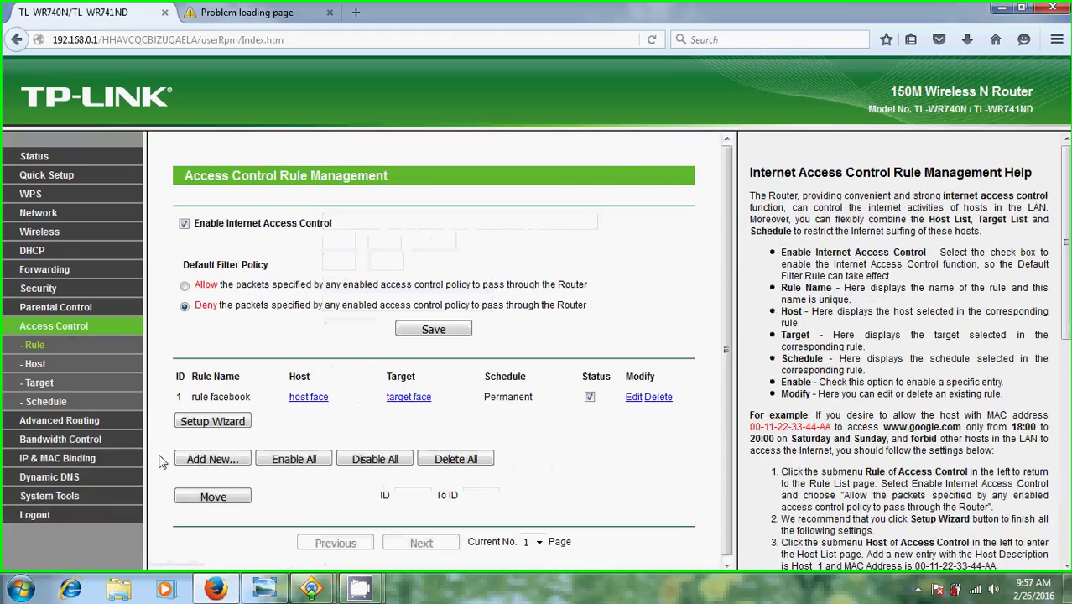
Open a new Advance Schedule Settings form from the Schedule list.
click(49, 403)
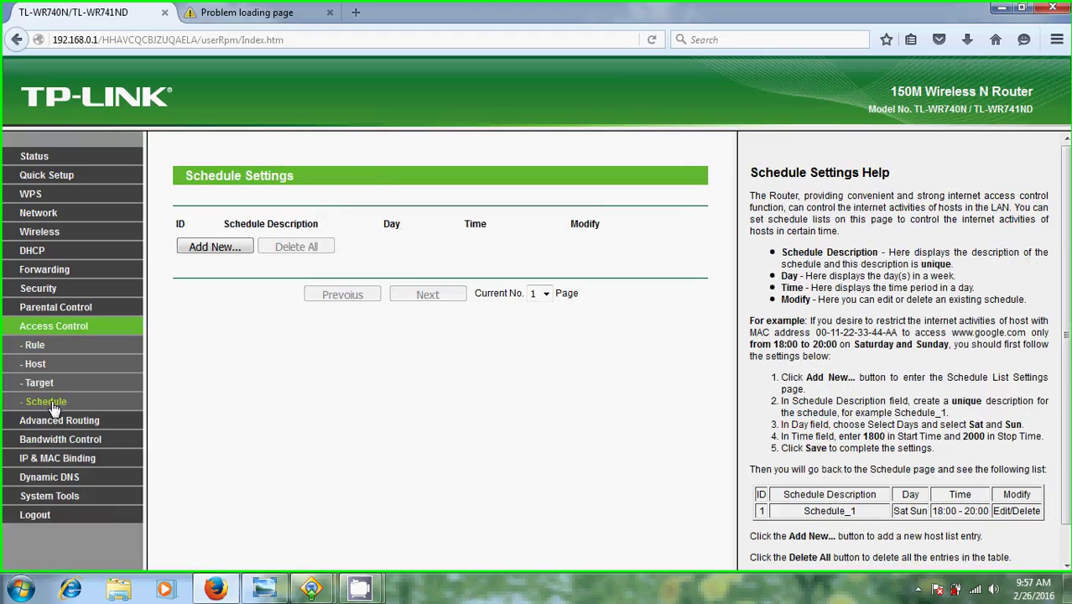
click(213, 245)
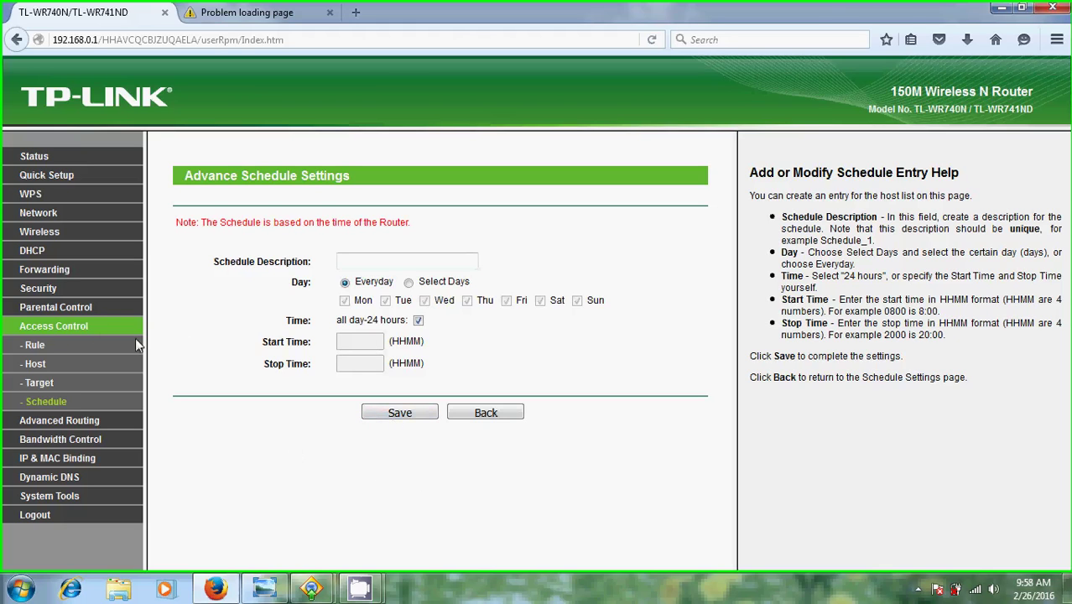
Go back to Access Control Rule Management, where rule facebook is still listed.
click(36, 347)
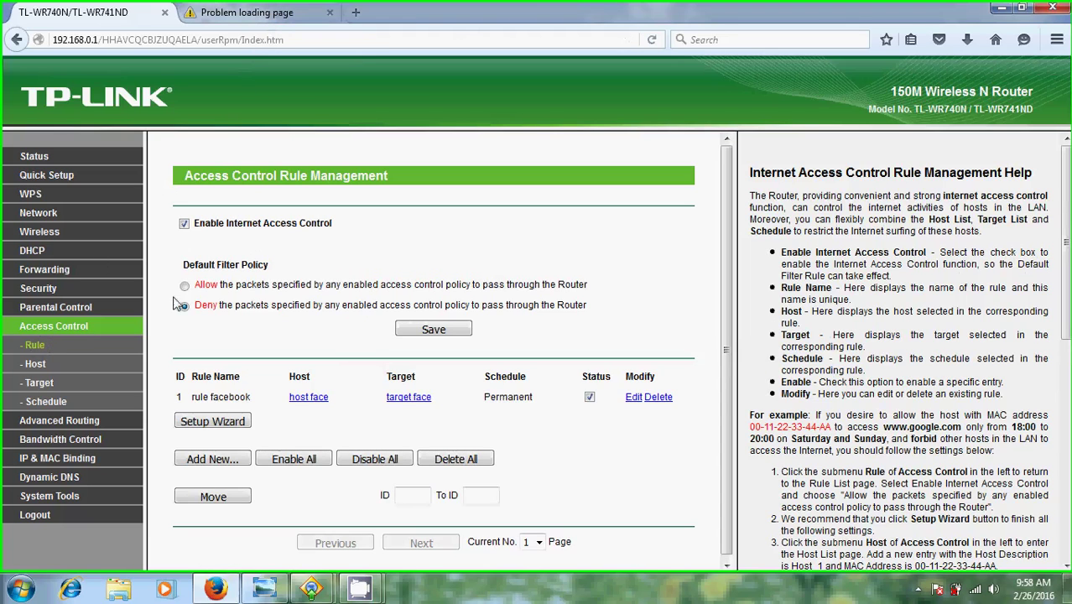
Disable internet access control with an Allow default policy, save, and reload the Facebook tab.
click(185, 224)
click(185, 285)
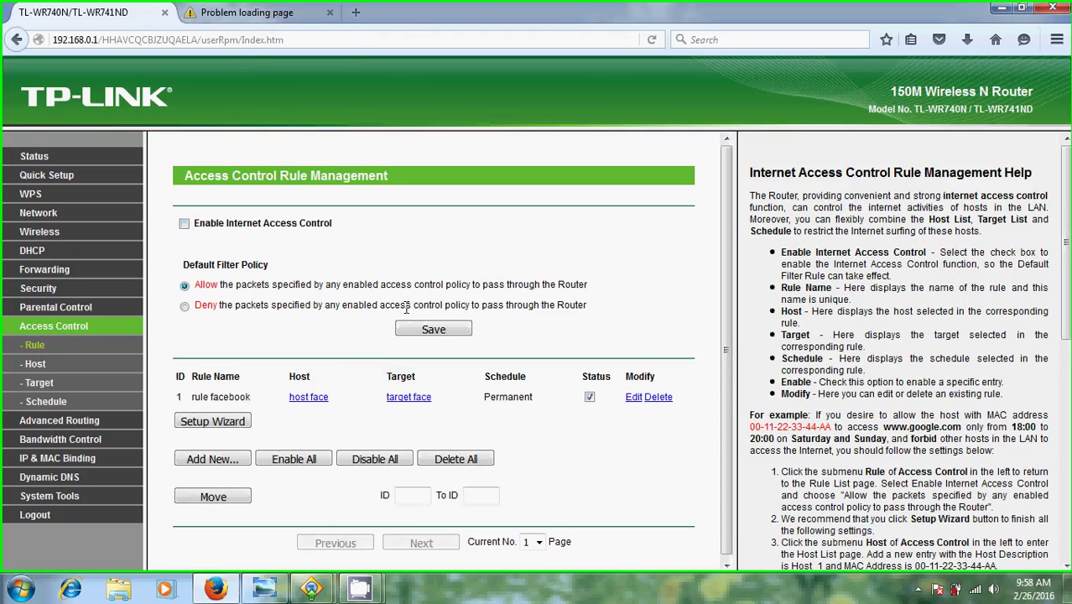
click(437, 330)
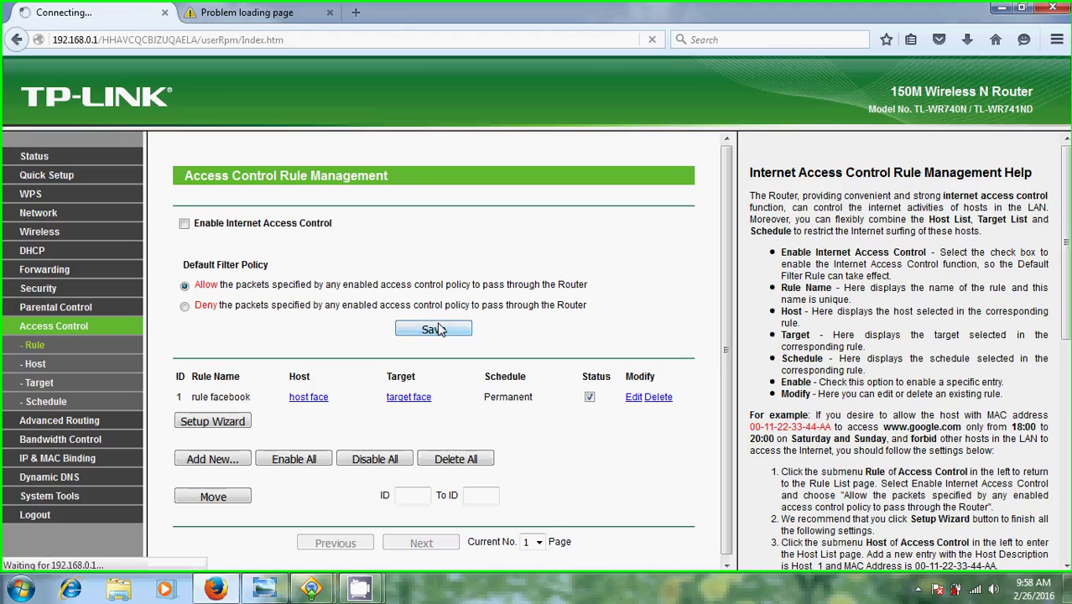
click(256, 9)
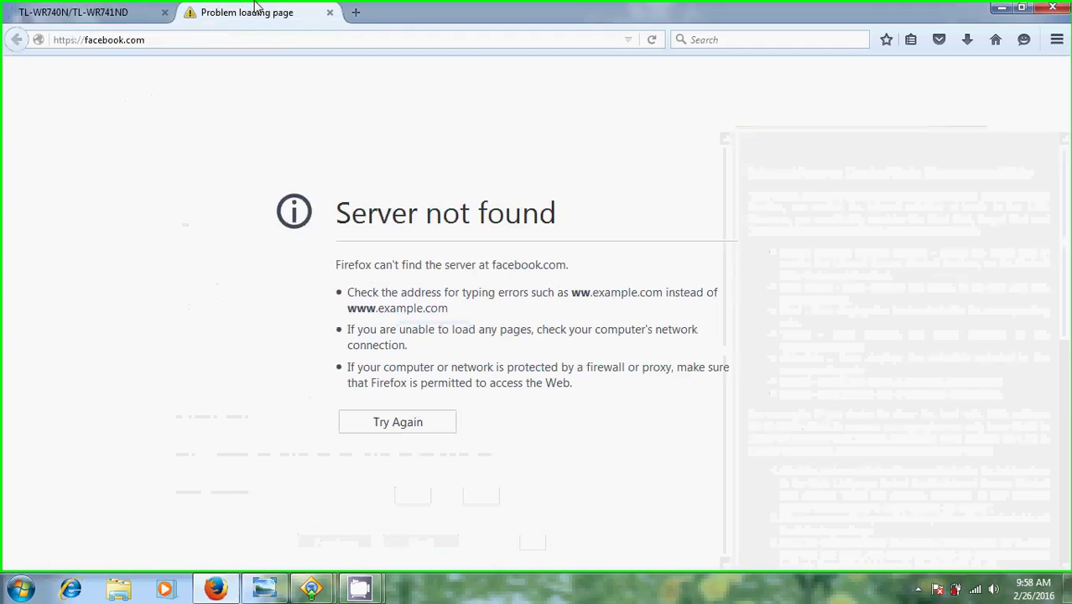
click(653, 42)
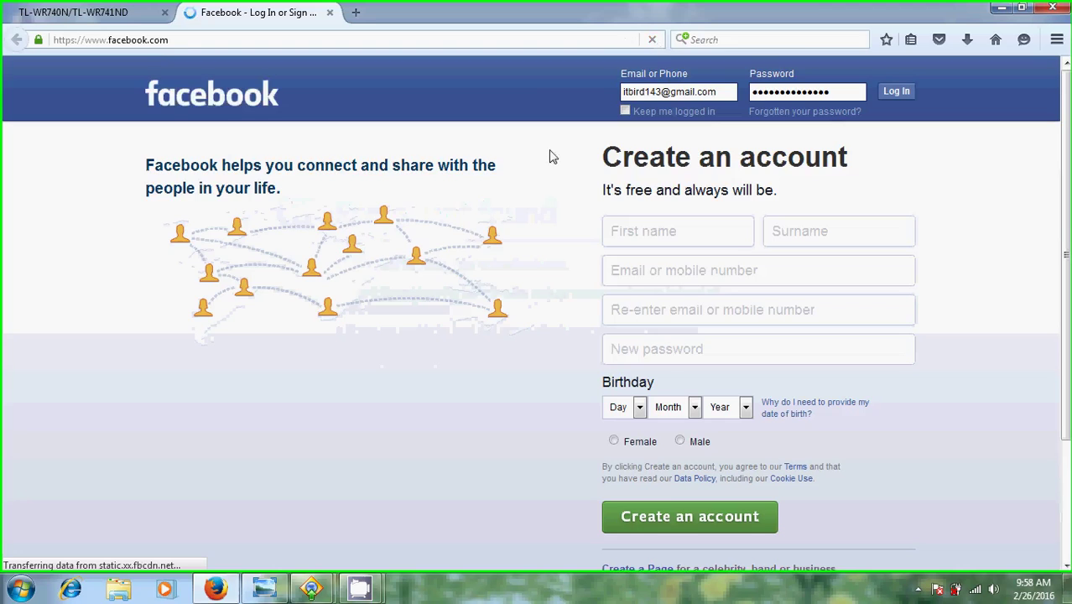
Bring up the remote PC's Full Control window and reload facebook.com there.
mouse_move(317, 593)
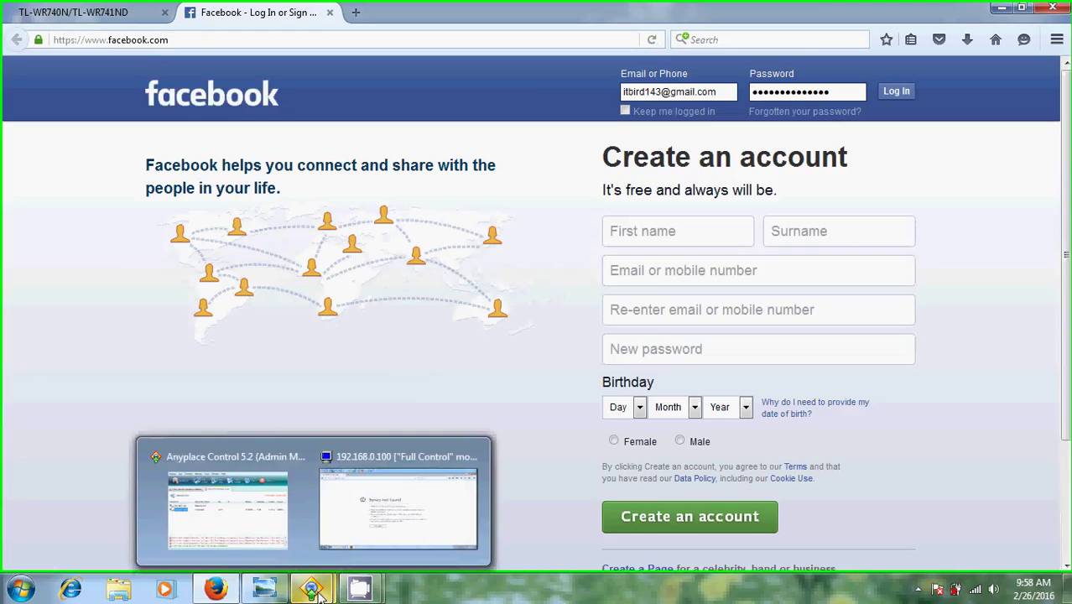
click(406, 505)
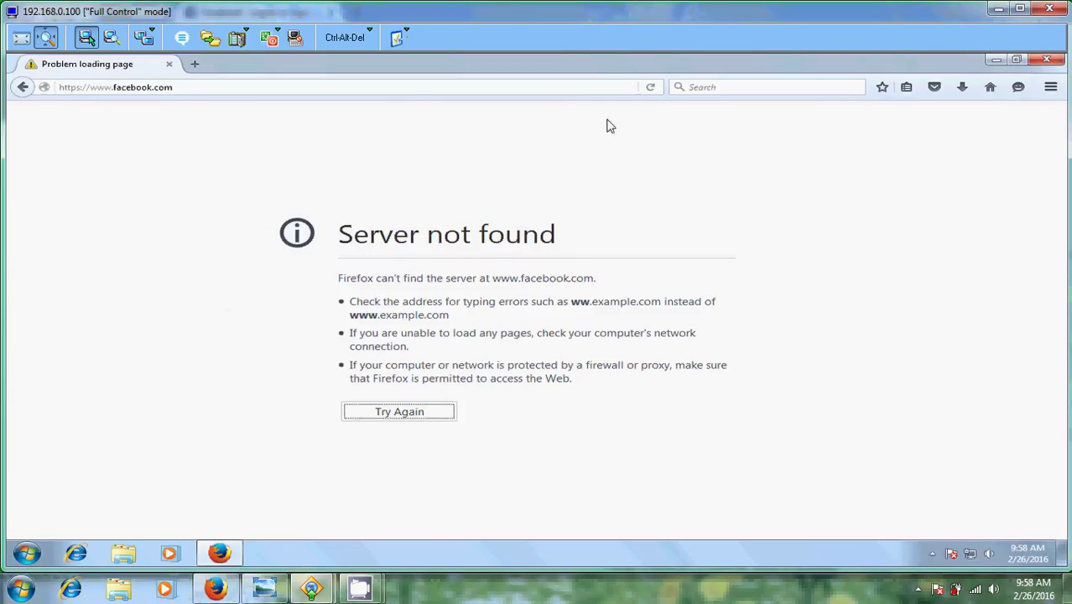
click(651, 88)
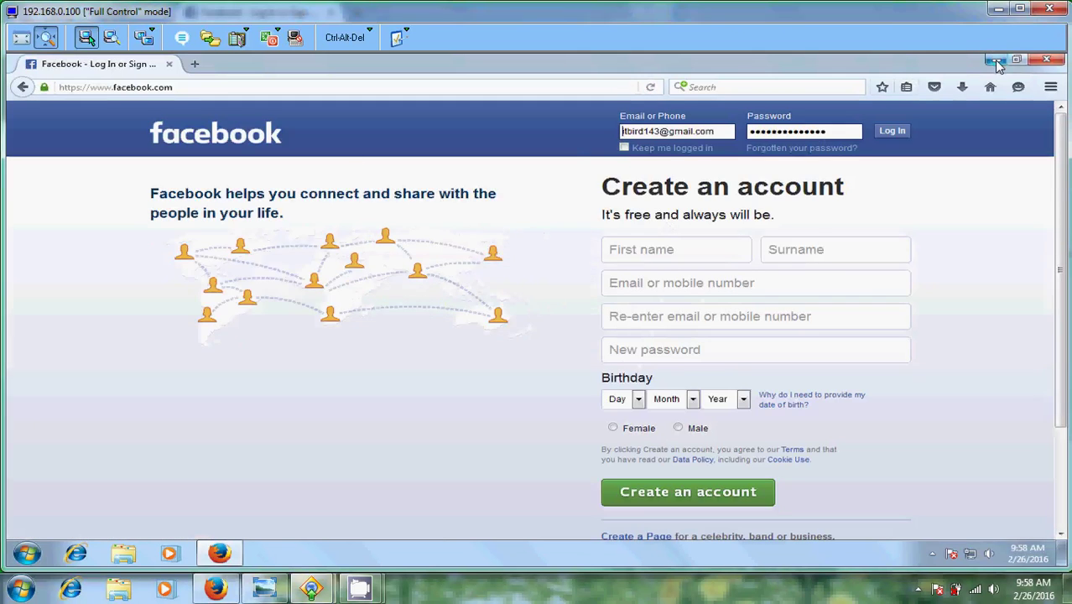
Leave the remote view and start a new entry in the router's access control Target list.
click(999, 10)
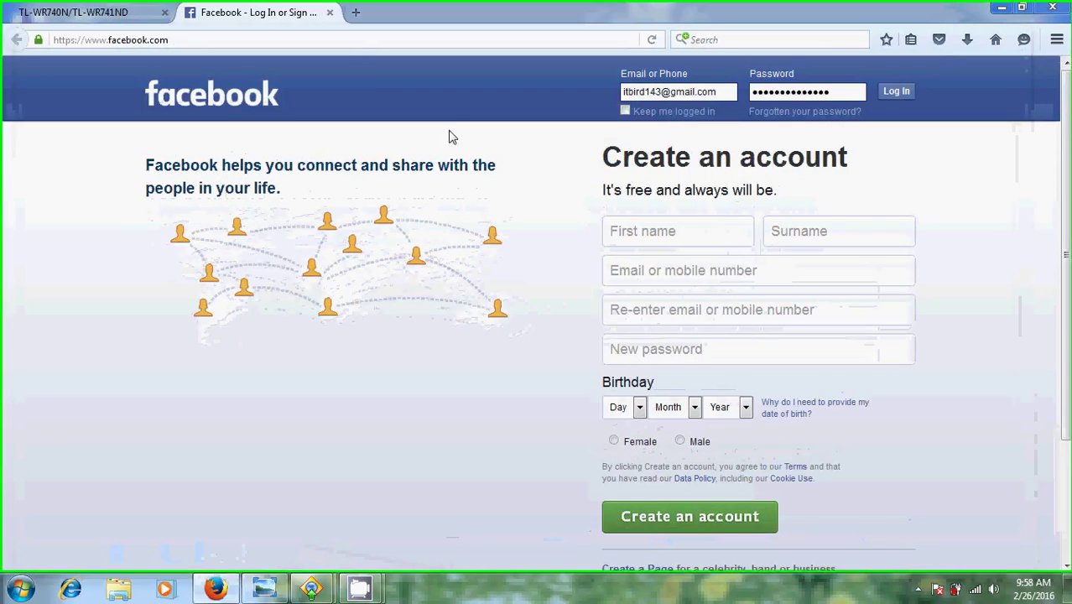
click(84, 10)
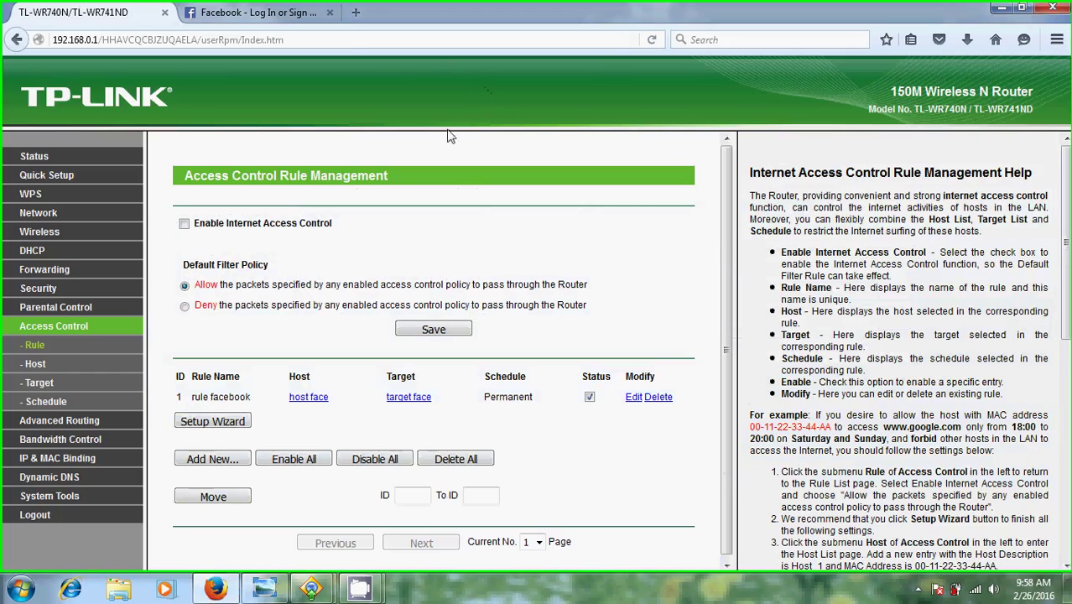
click(40, 388)
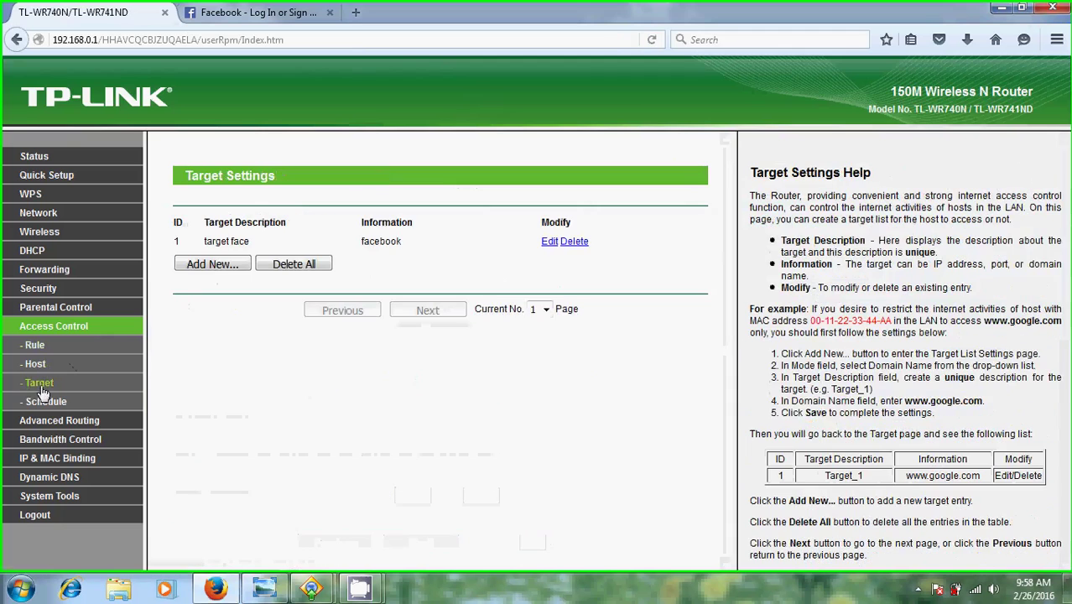
click(221, 265)
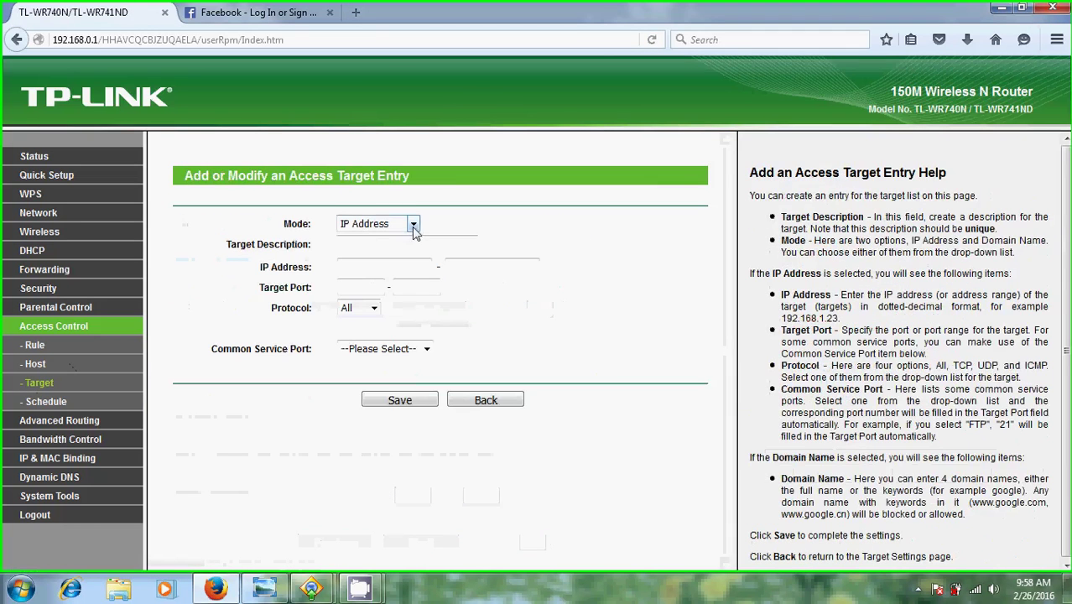
Save a Domain Name target 'target youtube' for the domain youtube.
click(413, 223)
click(372, 240)
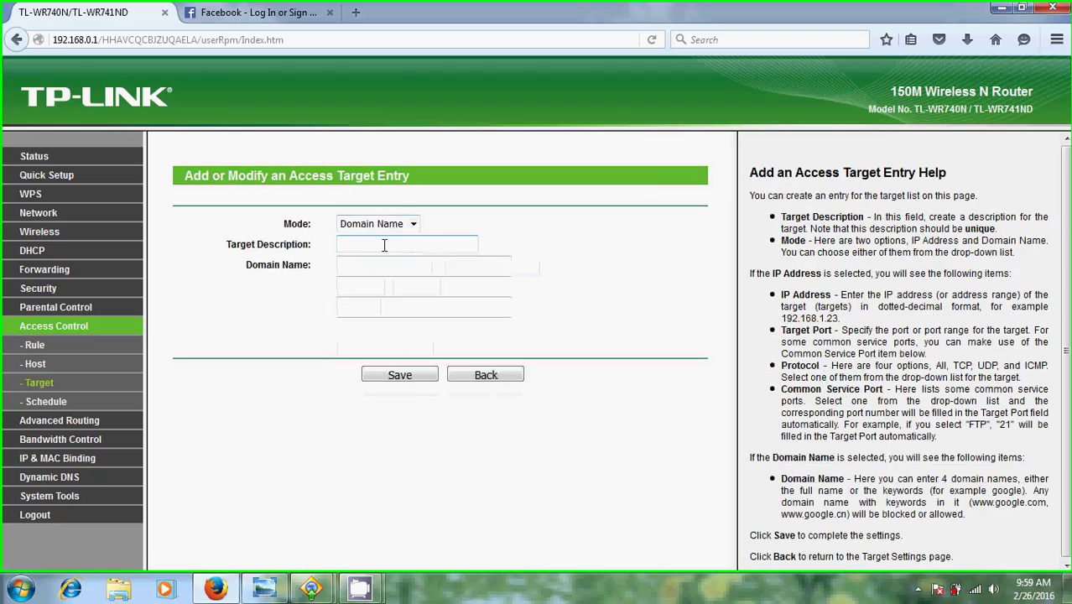
click(388, 244)
text(t)
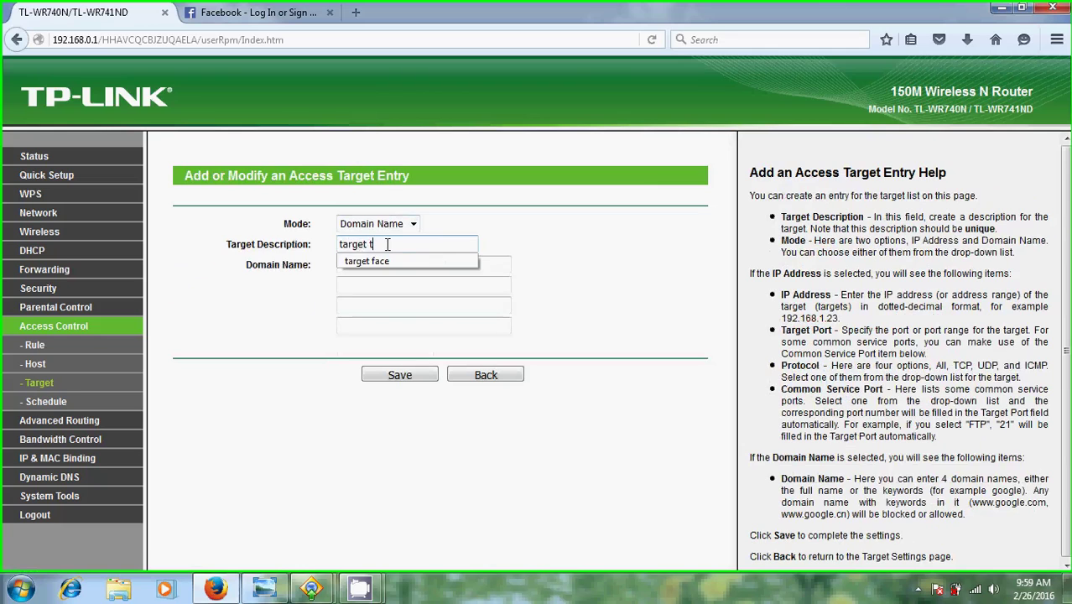
text(arget youtube)
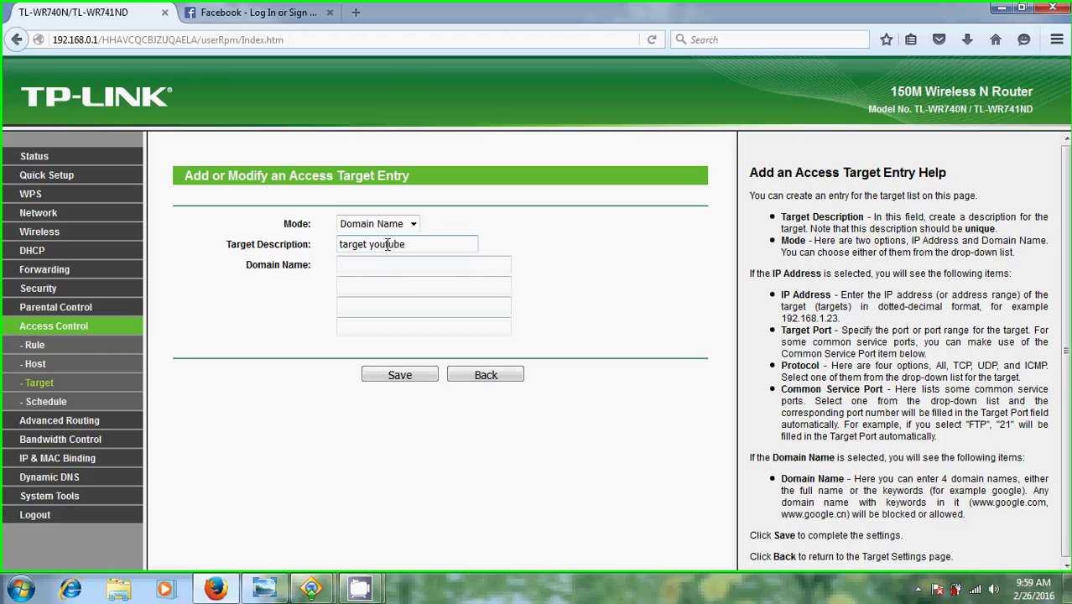
click(478, 264)
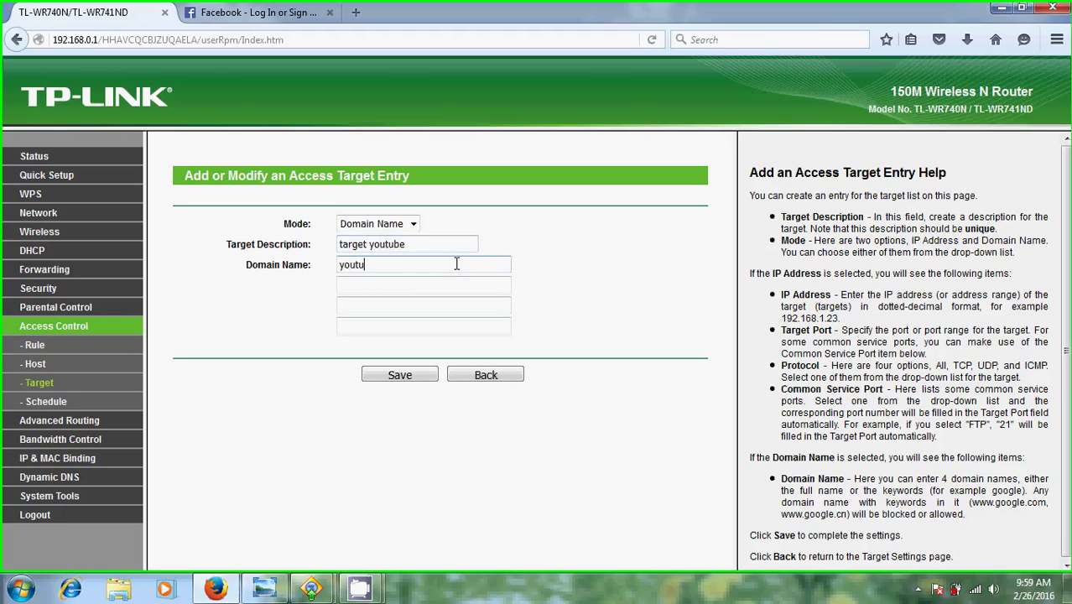
text(youtube)
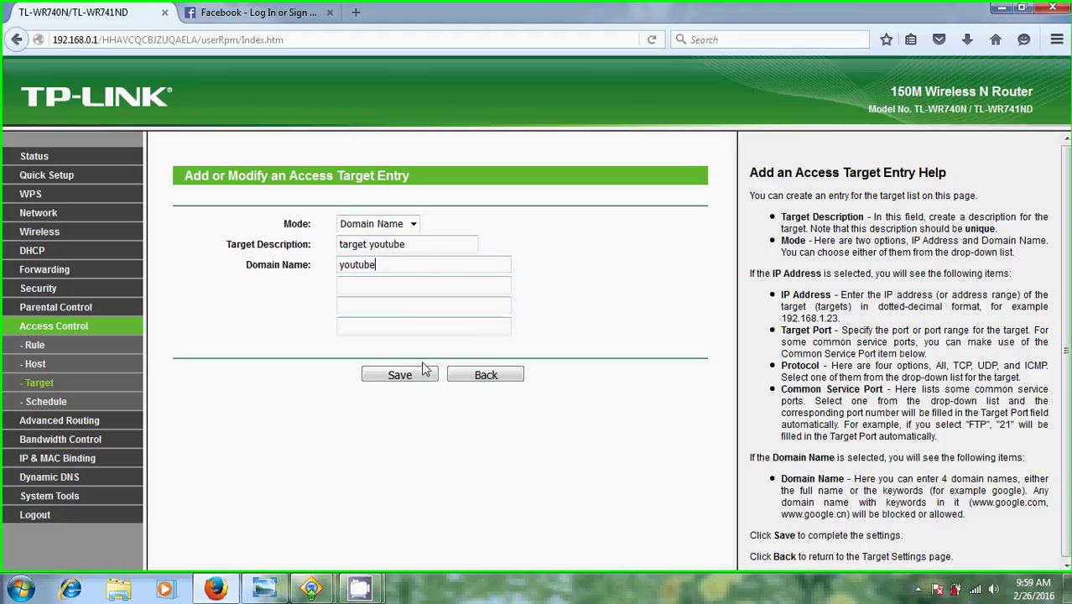
click(398, 376)
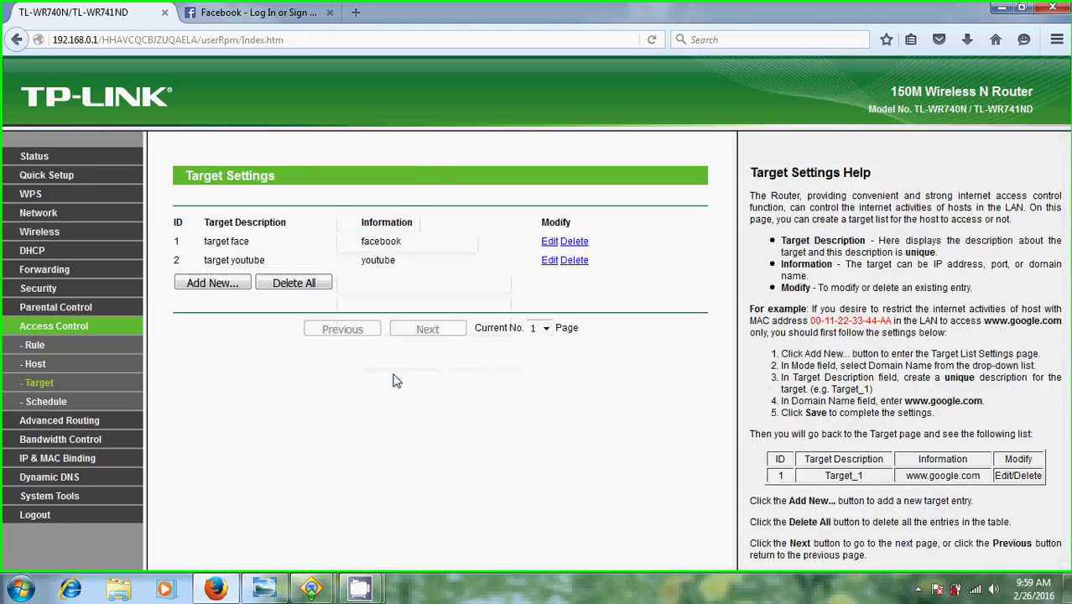
Start a new host entry described as 'host youtube'.
click(36, 365)
click(212, 265)
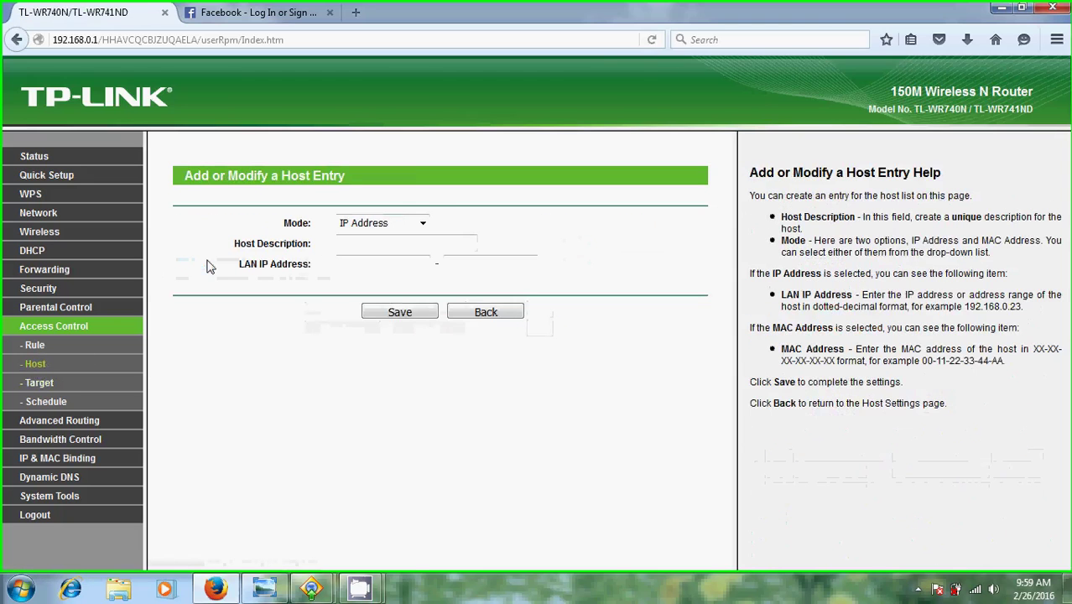
click(371, 243)
text(ho)
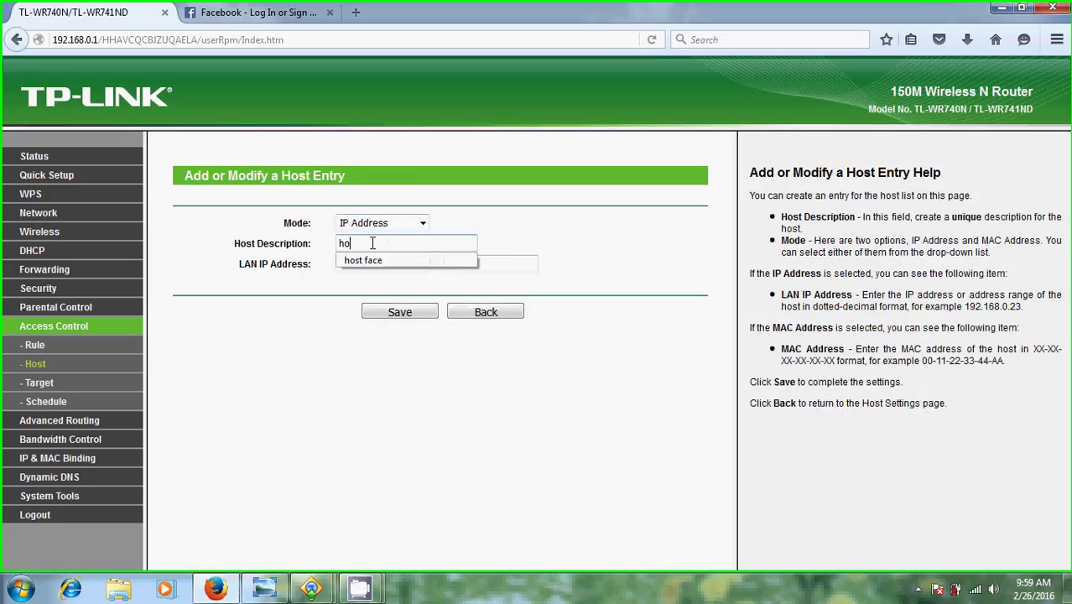
text(st youtube)
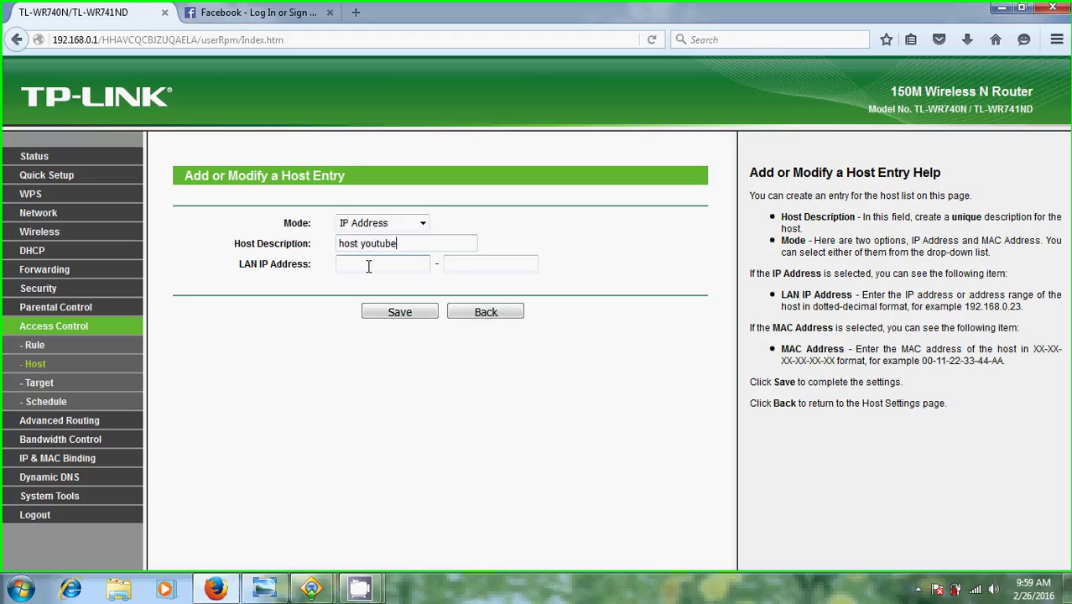
Give the host the LAN IP range 192.168.0.100–192.168.0.199 and save it.
click(375, 263)
text(1)
key(Down)
text(92)
key(Return)
click(458, 263)
text(19)
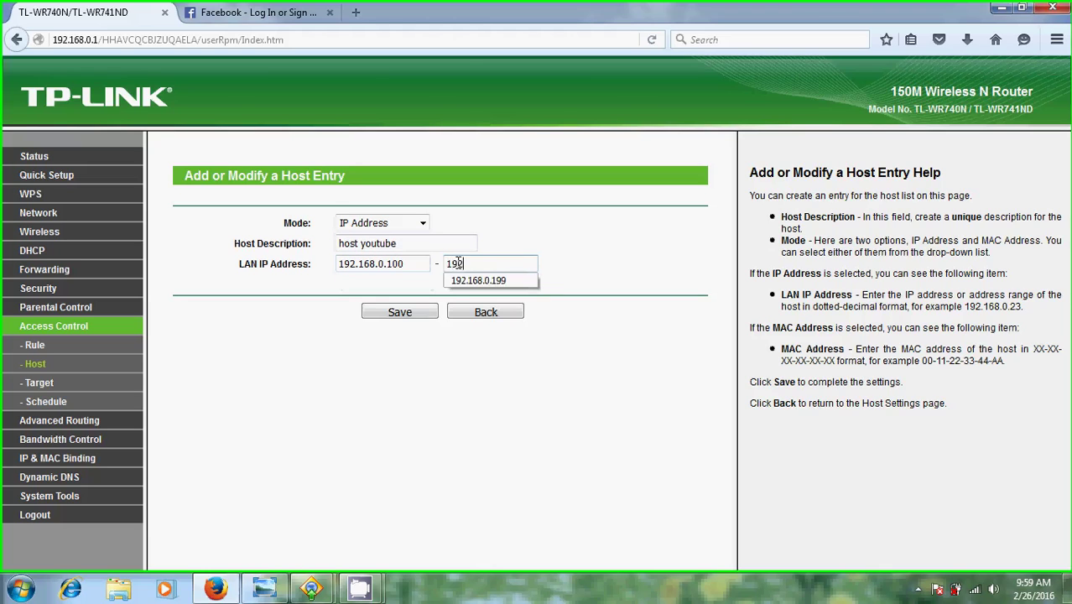
text(2)
key(Down)
key(Return)
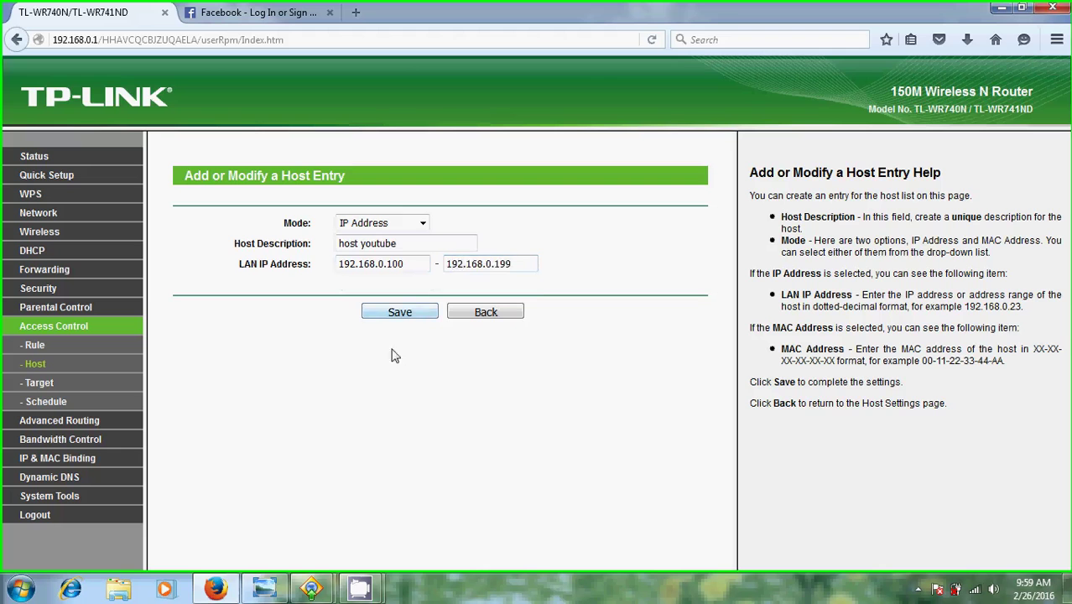
click(399, 312)
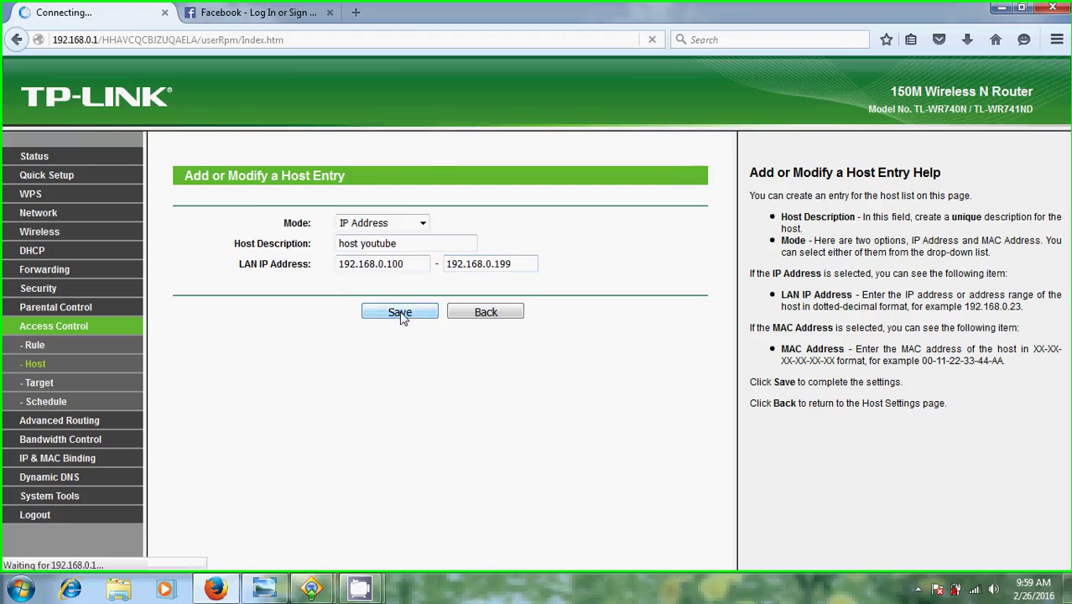
click(31, 345)
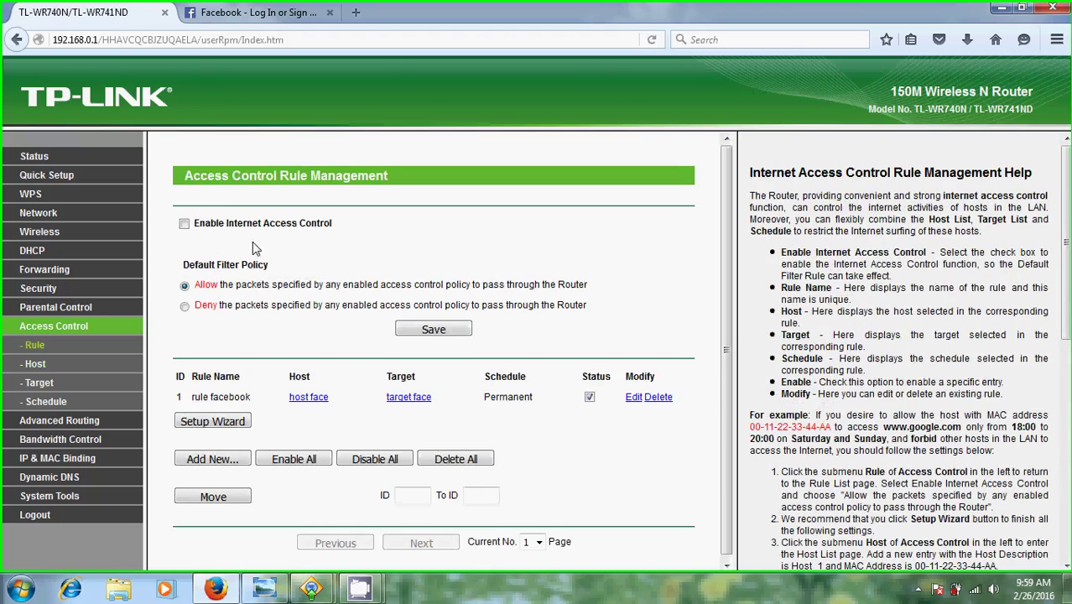
Enable internet access control with a Deny default policy and save.
click(185, 225)
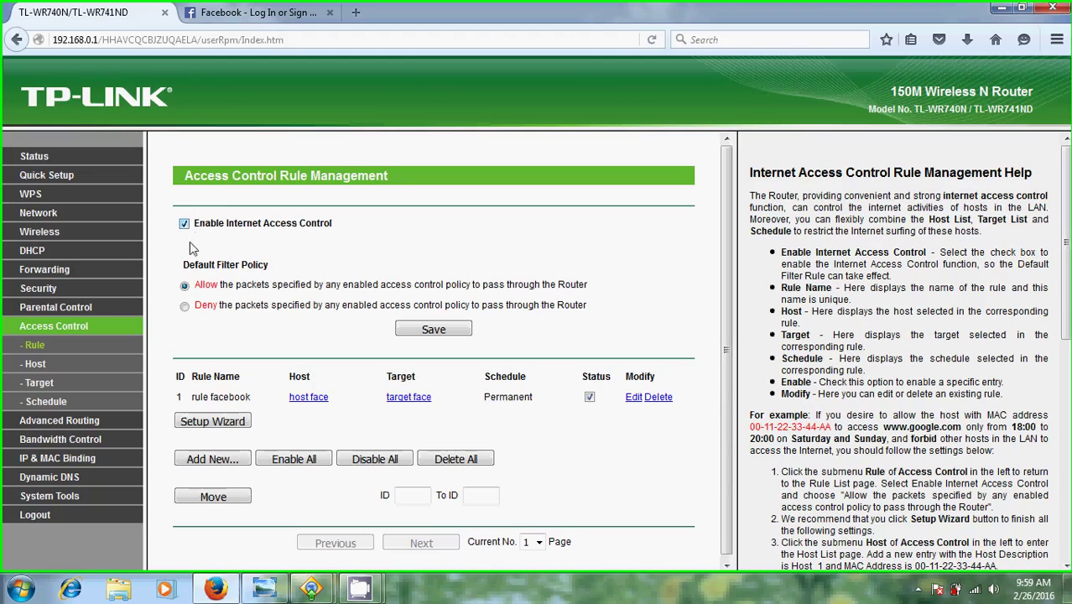
click(185, 306)
click(453, 331)
Add rule 'rule youtube' pairing host youtube with target youtube and save it.
click(220, 464)
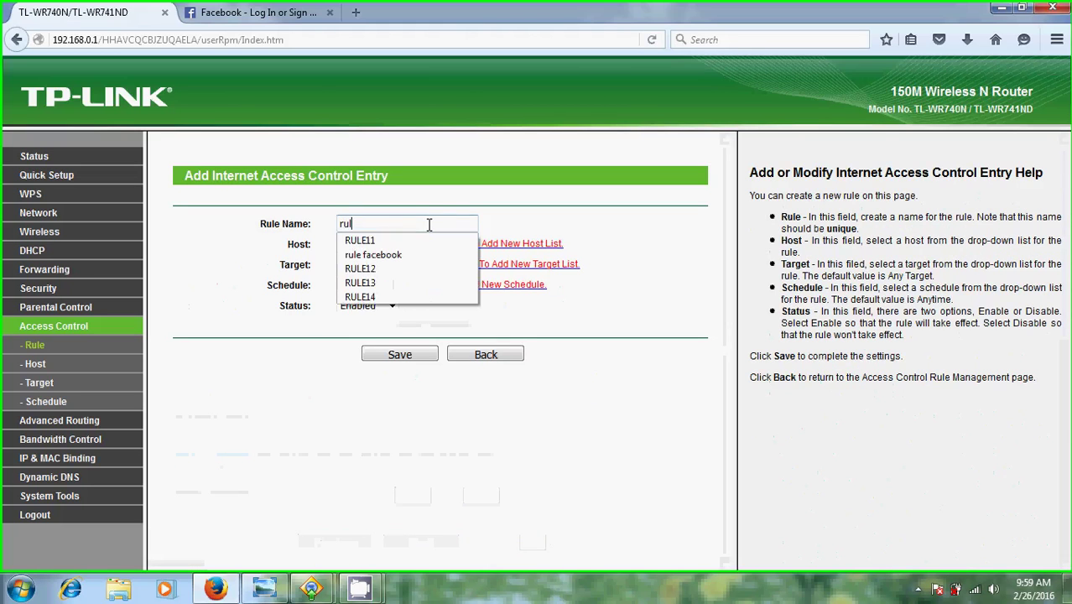
click(429, 225)
text(rule youtube)
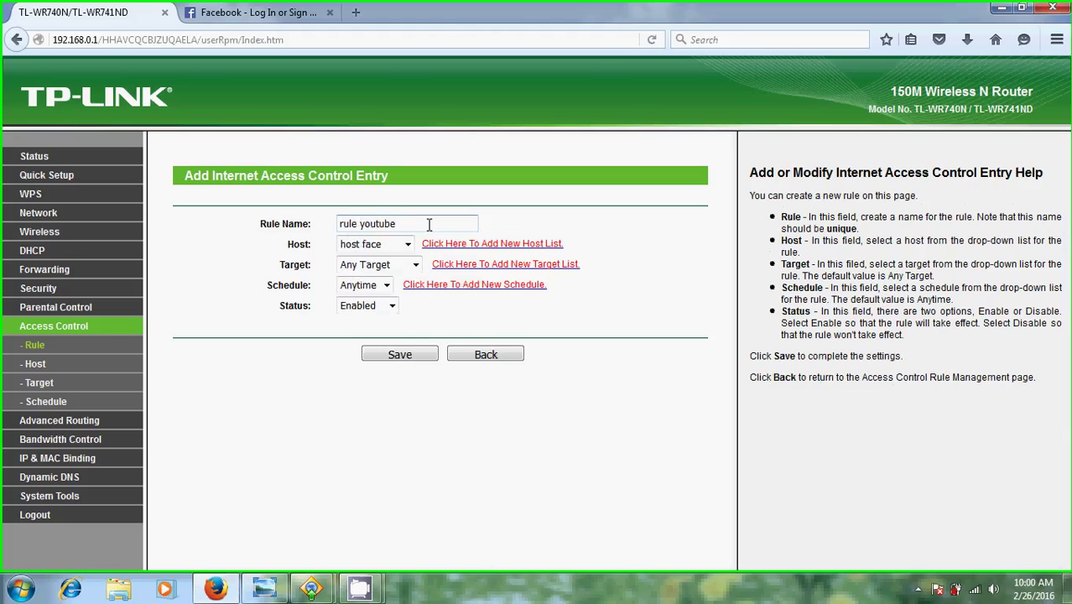
click(407, 245)
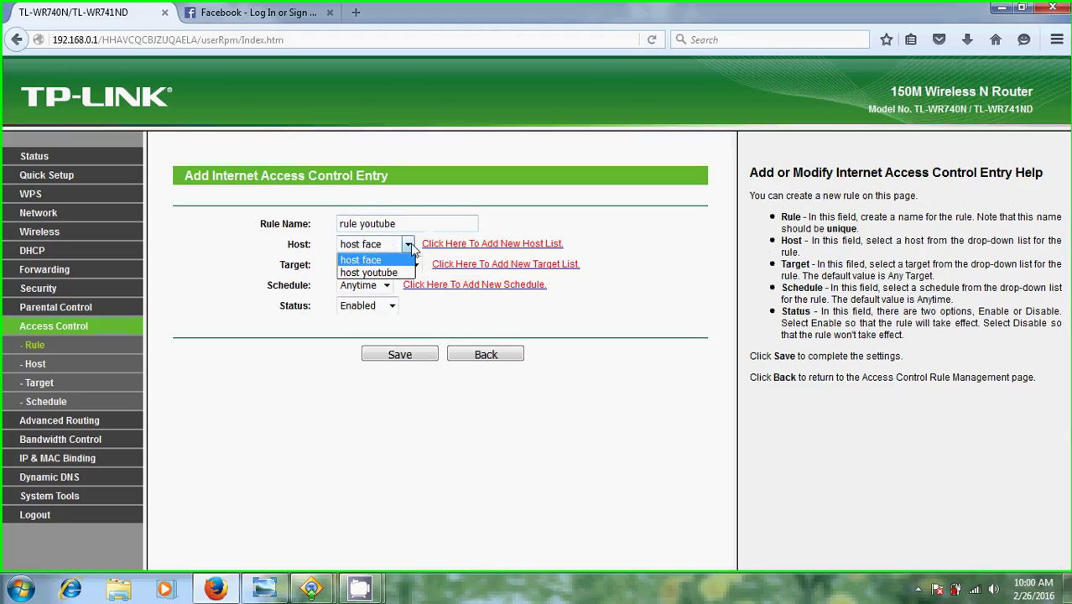
click(403, 272)
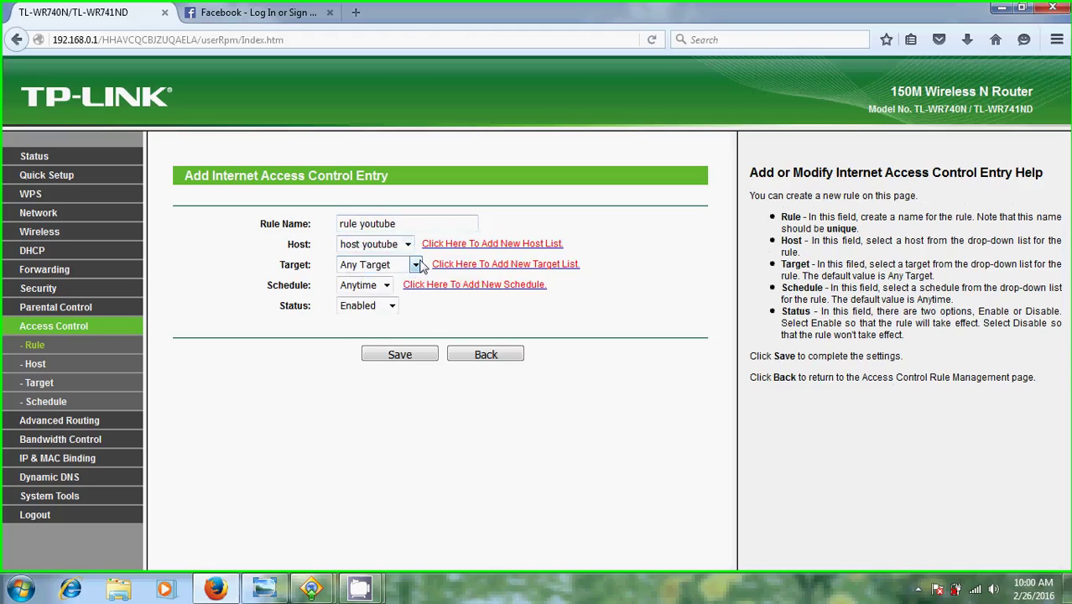
click(416, 265)
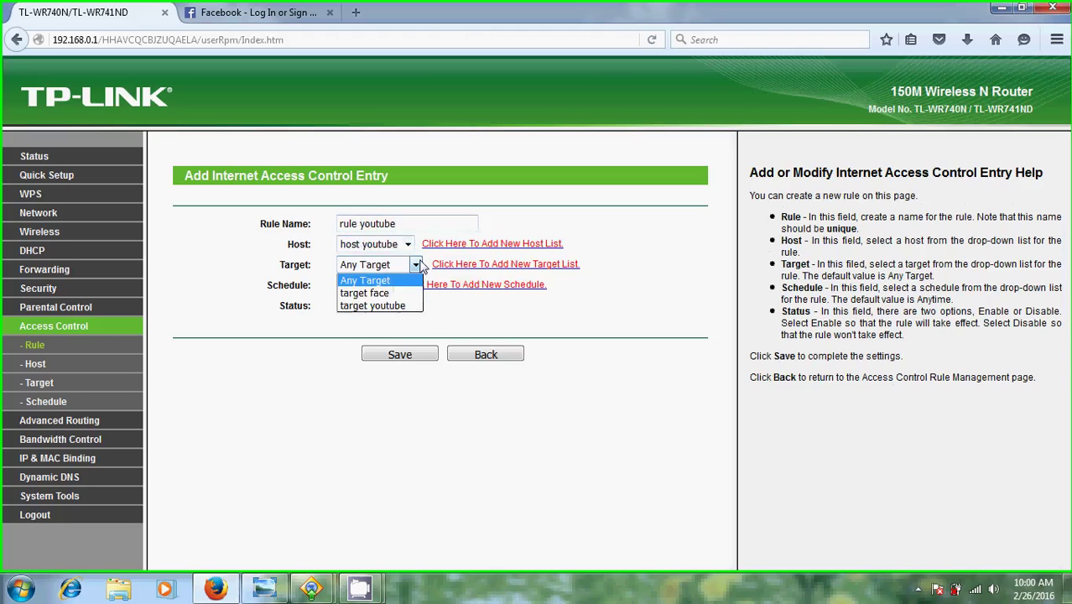
click(412, 307)
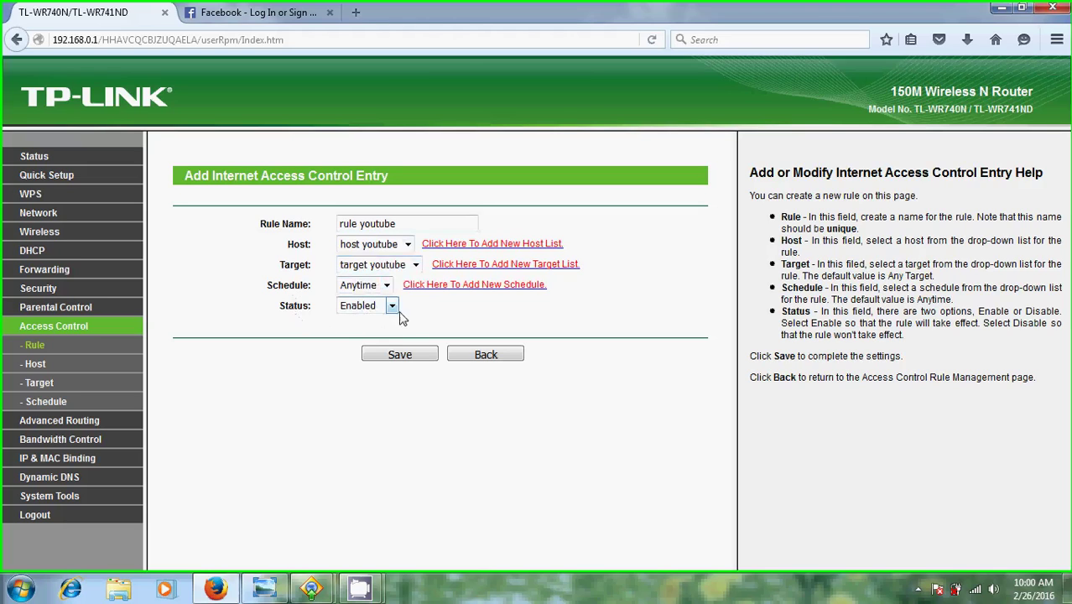
click(385, 357)
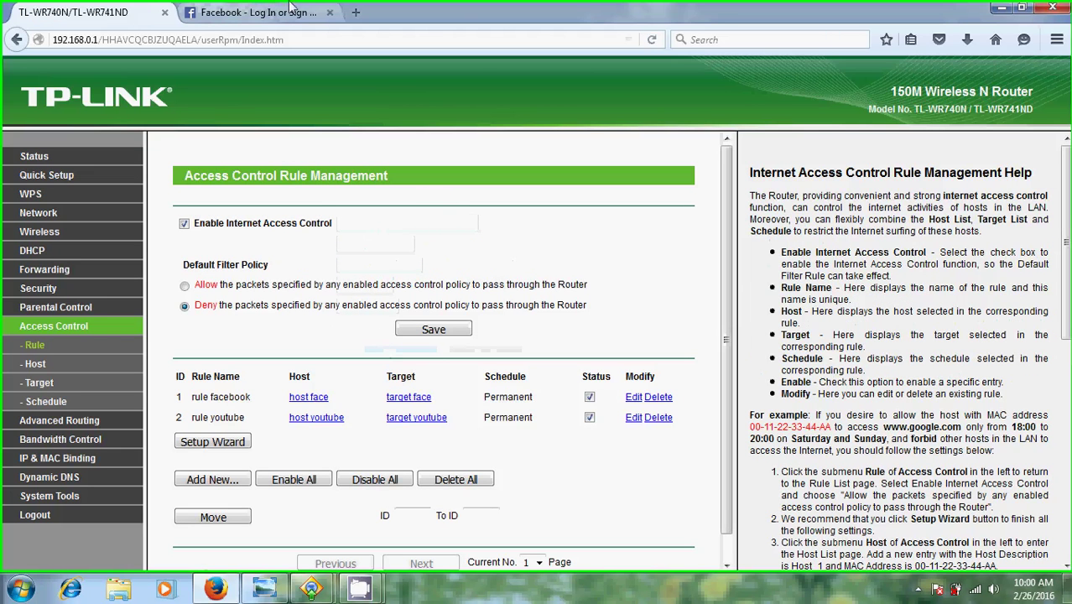
Try youtube.com in a new Firefox tab and confirm it shows Server not found.
click(356, 13)
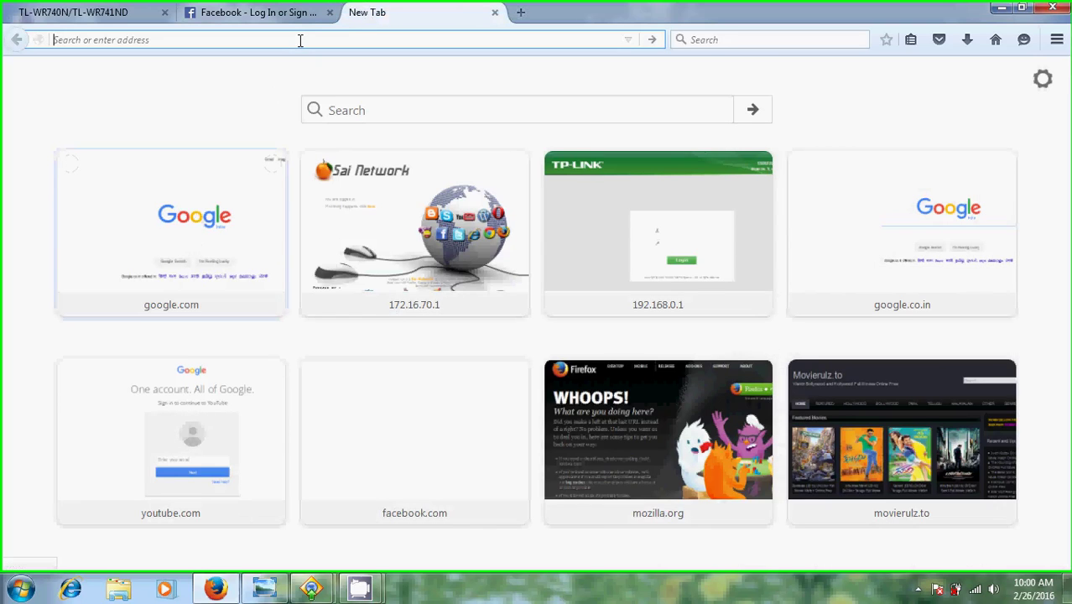
text(youtu)
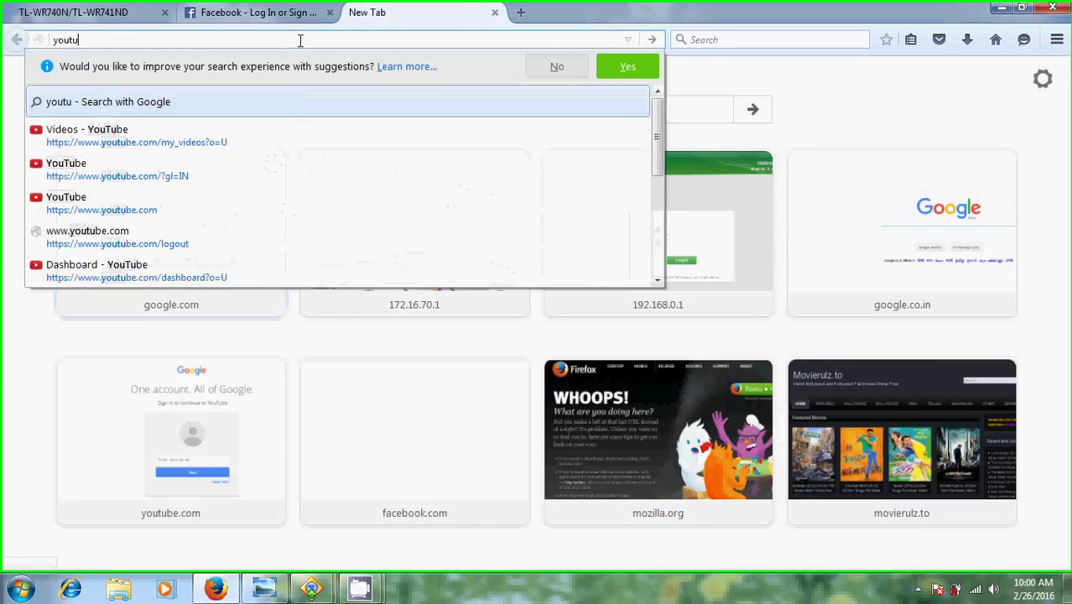
text(be.c)
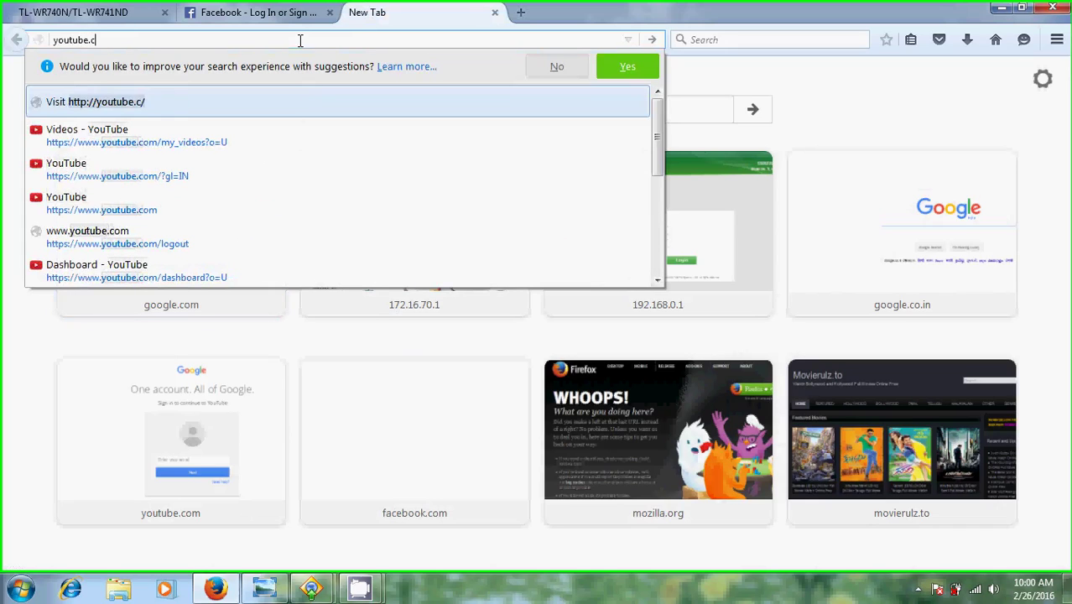
text(om)
key(Return)
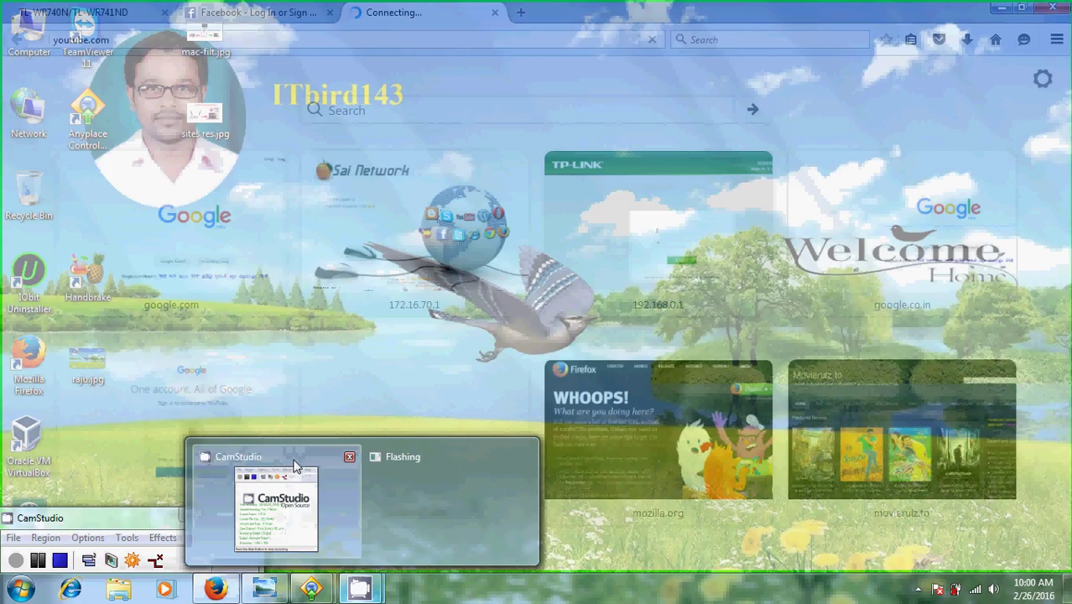
click(290, 470)
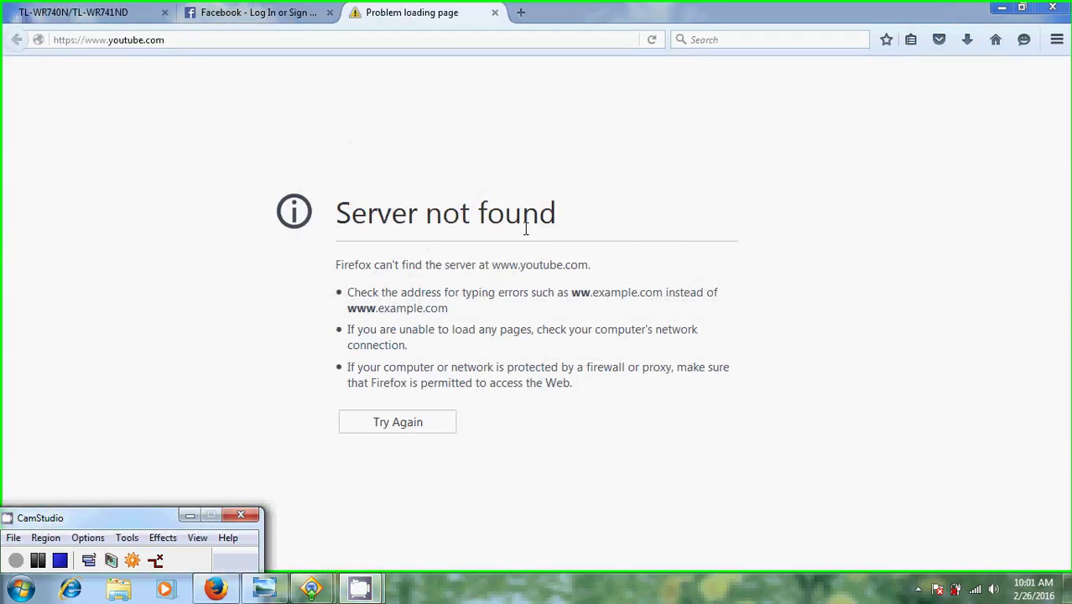
Disable Internet Access Control with the Allow default policy, save, and return to the YouTube tab.
click(93, 7)
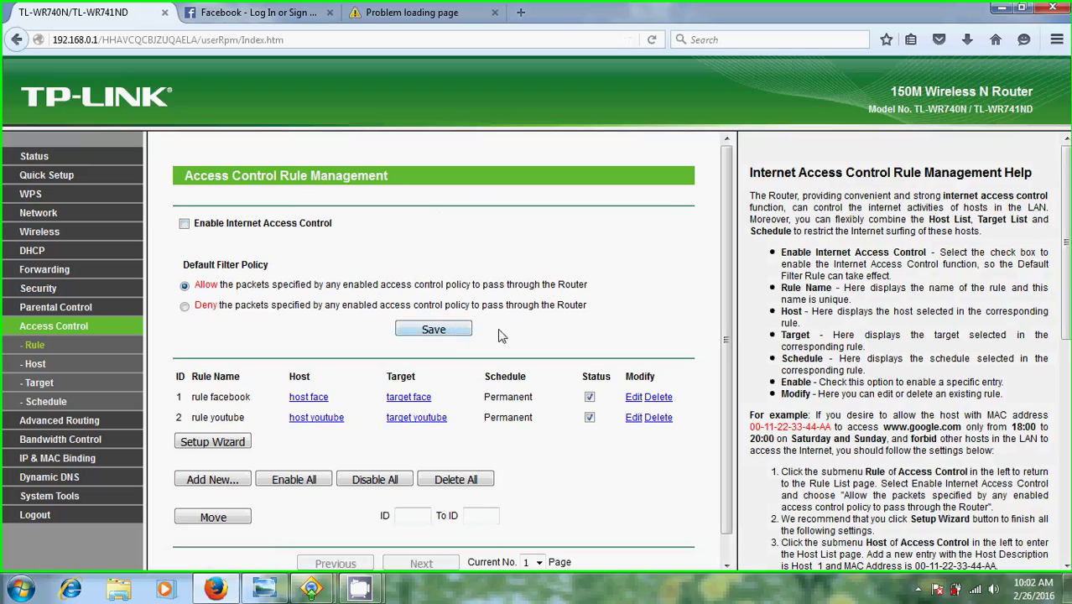
click(456, 334)
click(468, 15)
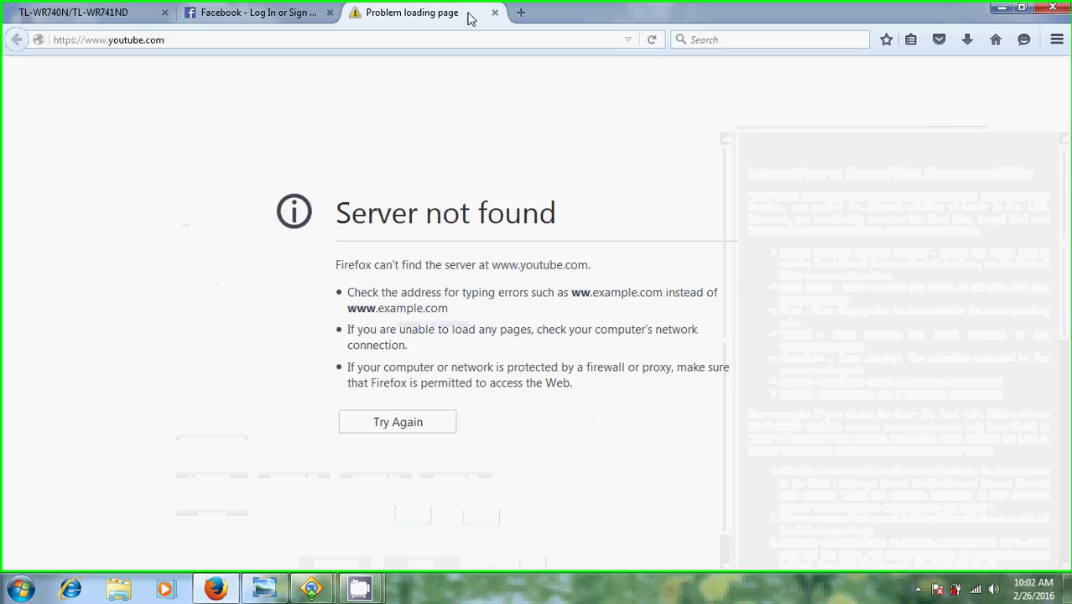
Reload youtube.com to confirm it loads, then focus the YouTube search box.
click(652, 42)
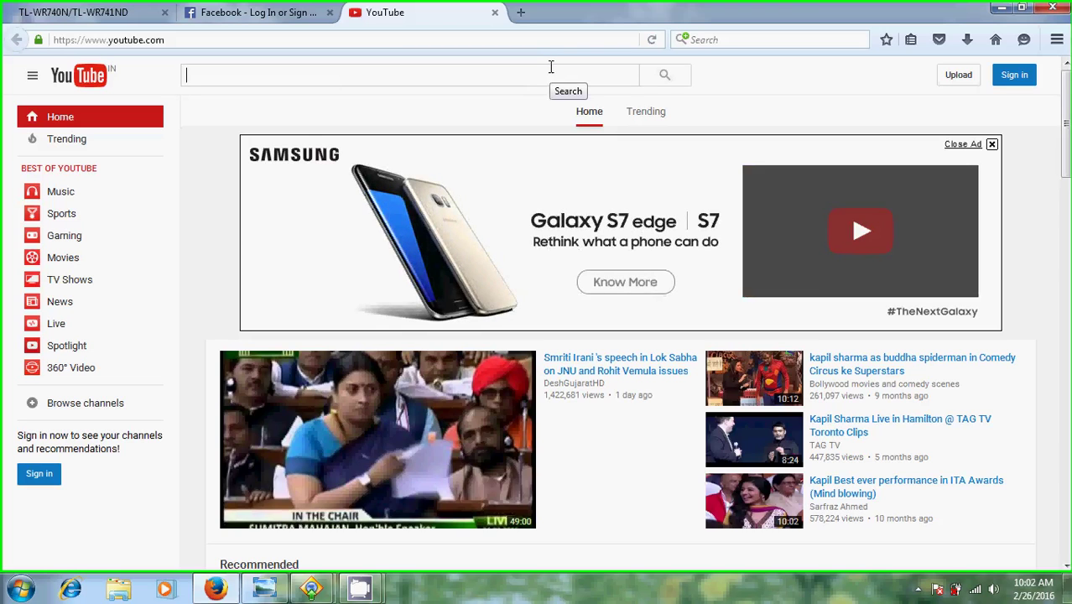
click(551, 67)
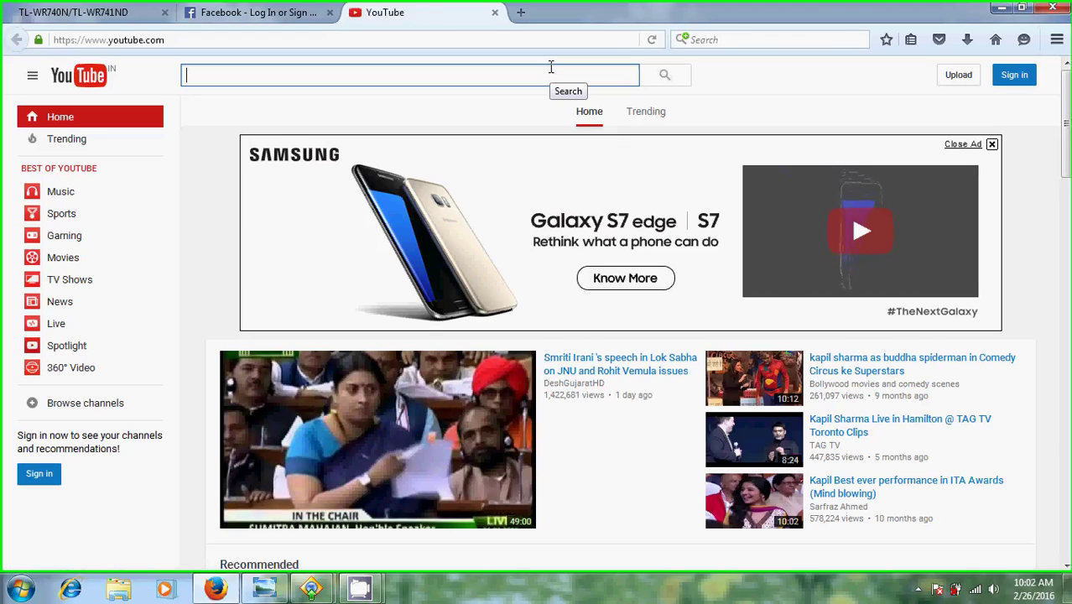
Minimize Firefox to reveal the Windows desktop.
click(1001, 9)
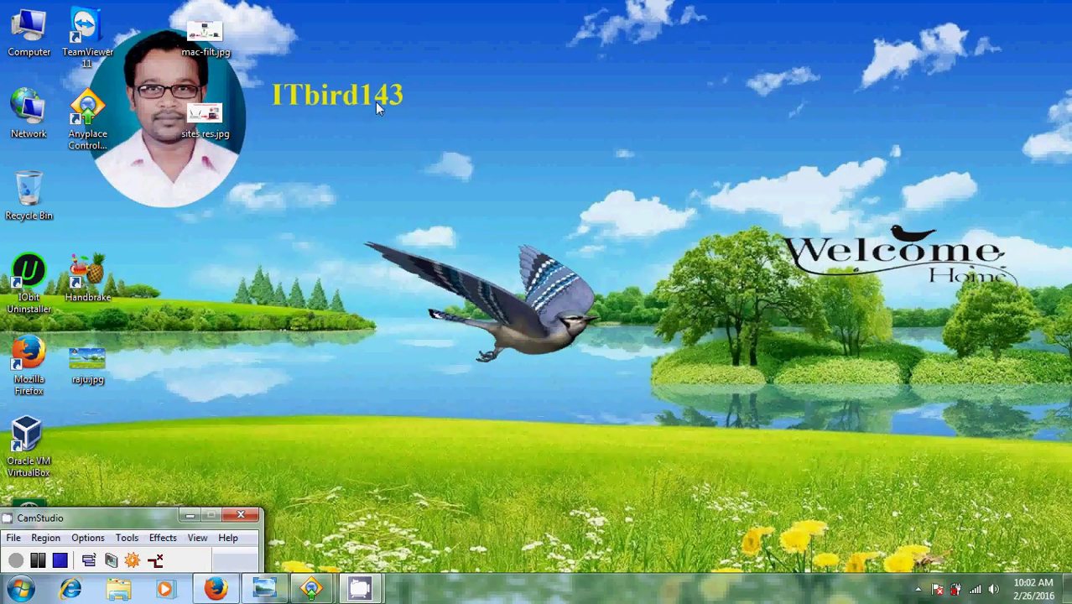